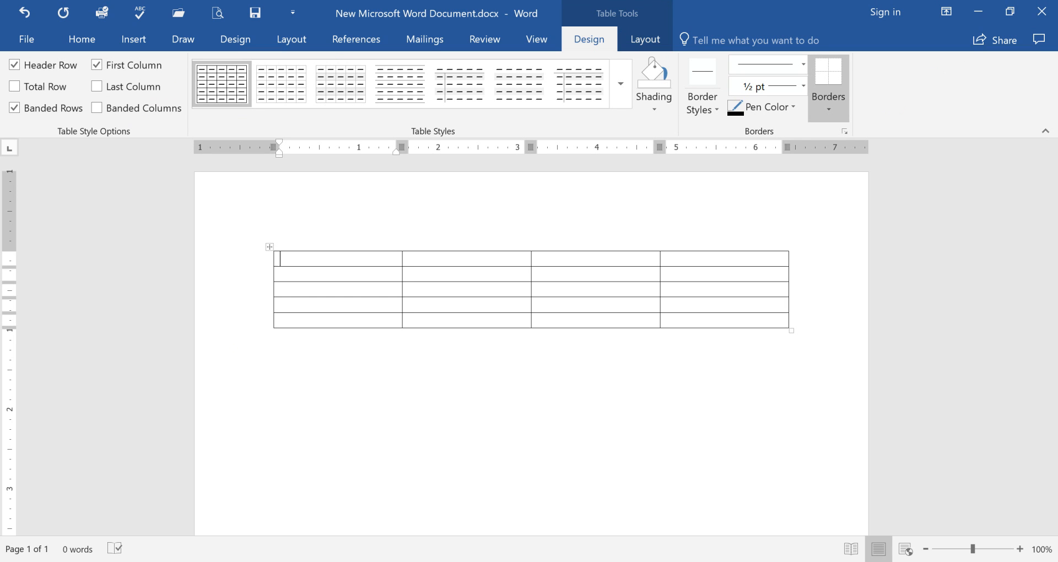
type("daily")
key("BackSpace")
key("BackSpace")
key("BackSpace")
key("BackSpace")
key("BackSpace")
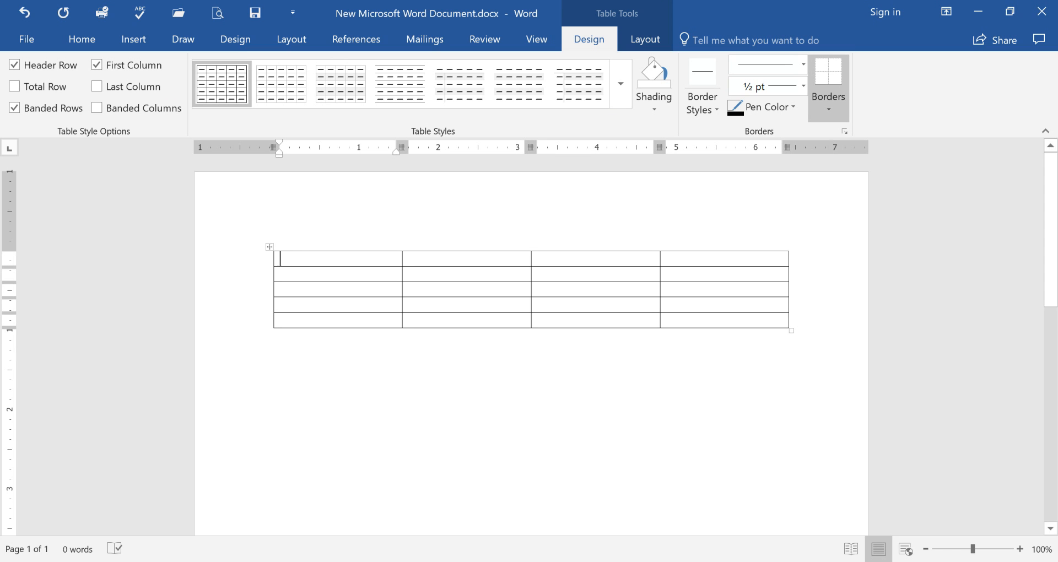
Step: Add a new row at the end of the blank four-column table
left_click(792, 320)
key("Return")
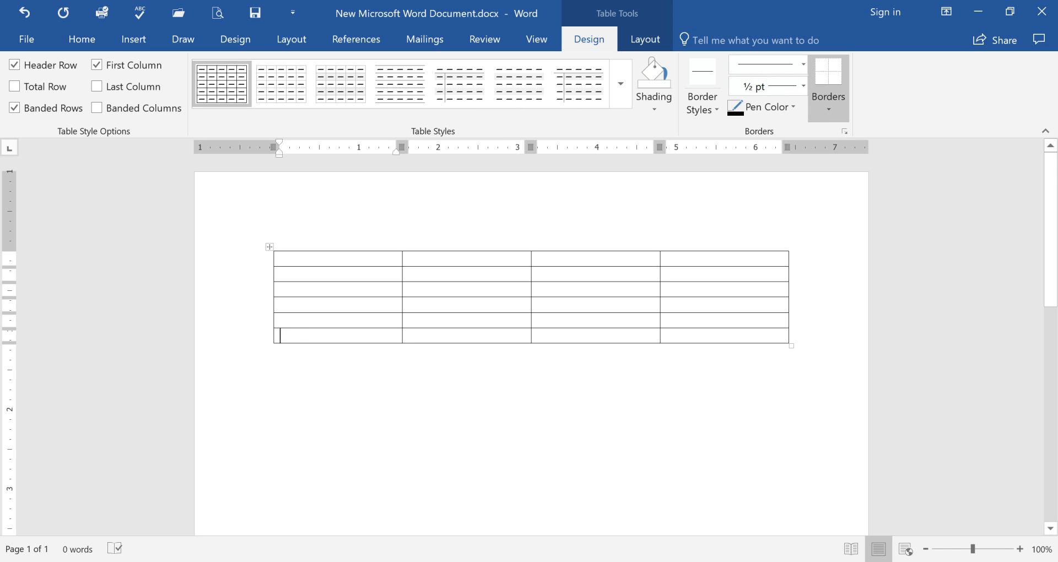
Step: Insert the built-in Calendar 2 quick table below the blank table
key("Down")
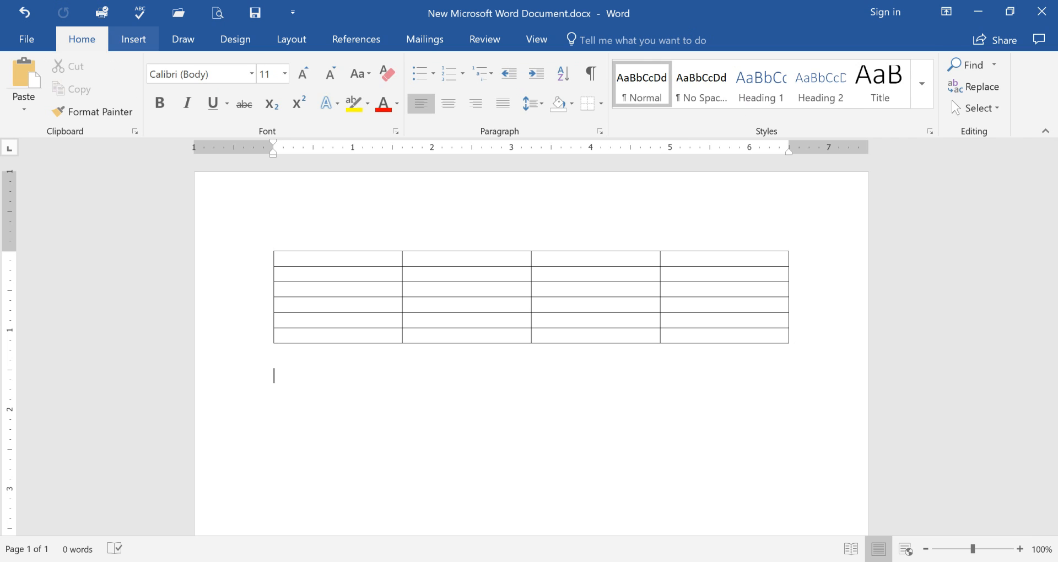
left_click(134, 39)
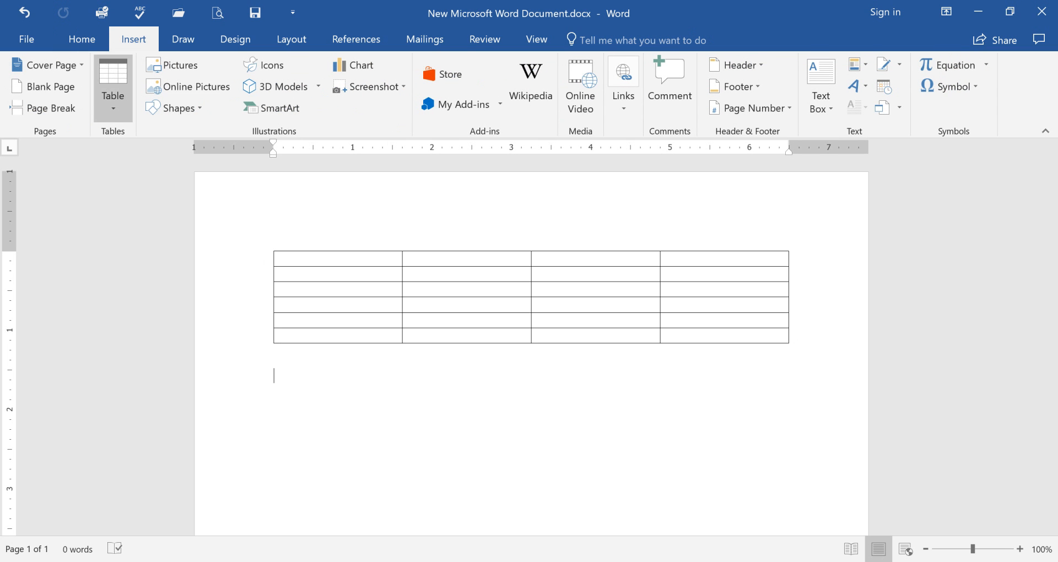
left_click(113, 88)
mouse_move(144, 348)
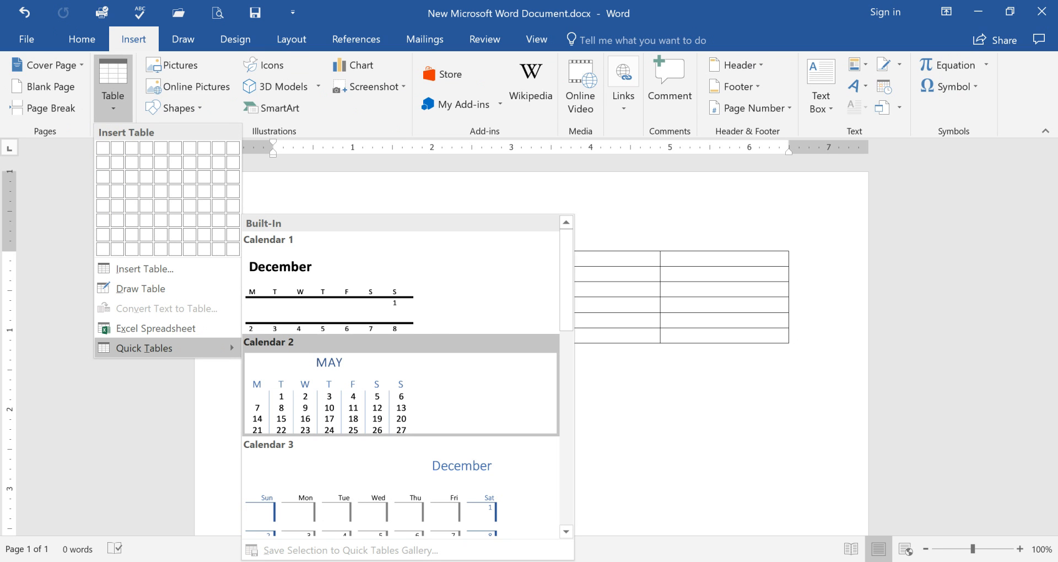
scroll(374, 409, "down", 3)
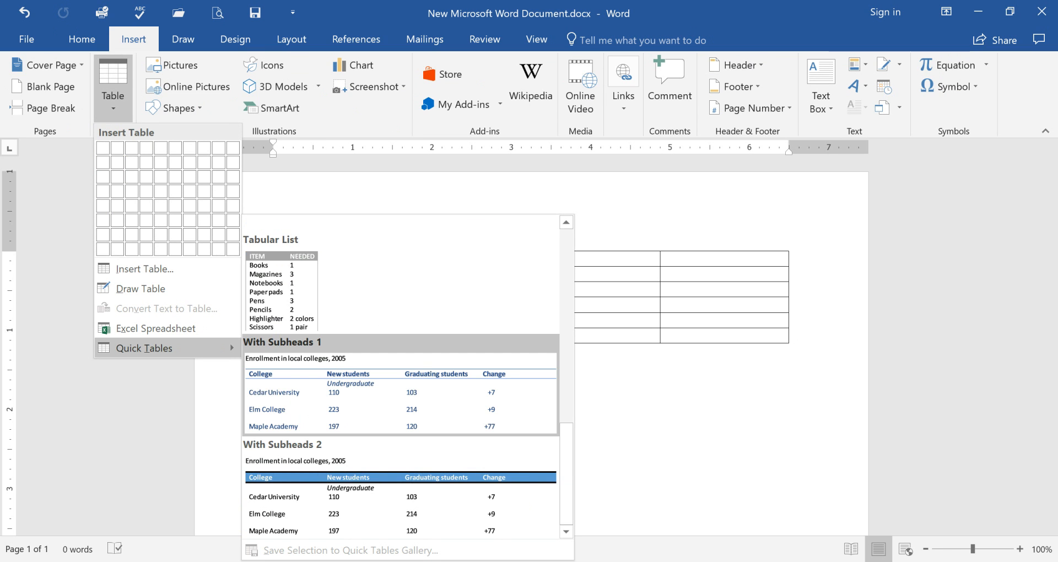
scroll(373, 411, "up", 3)
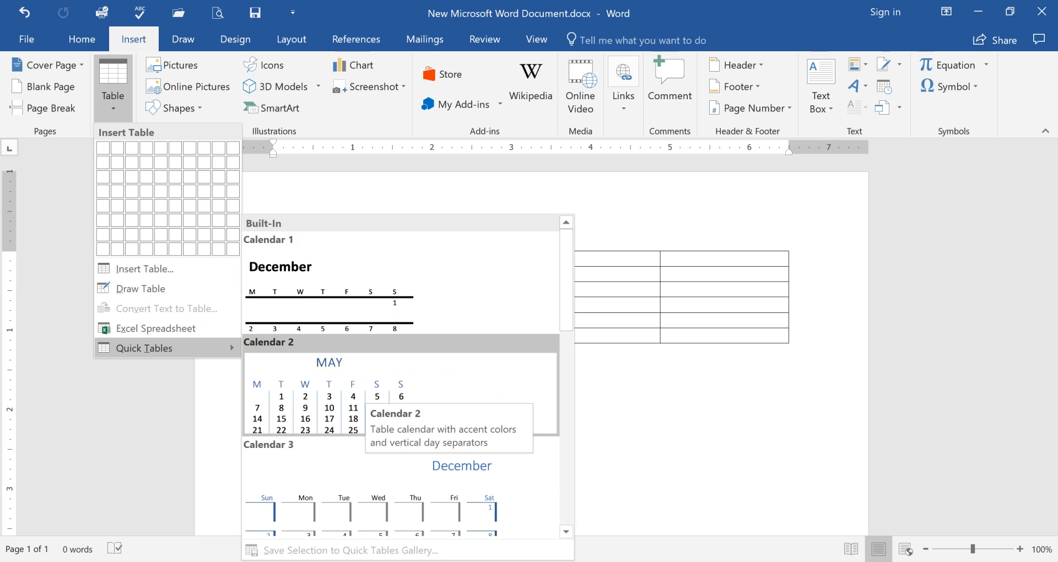
left_click(365, 393)
scroll(365, 393, "down", 3)
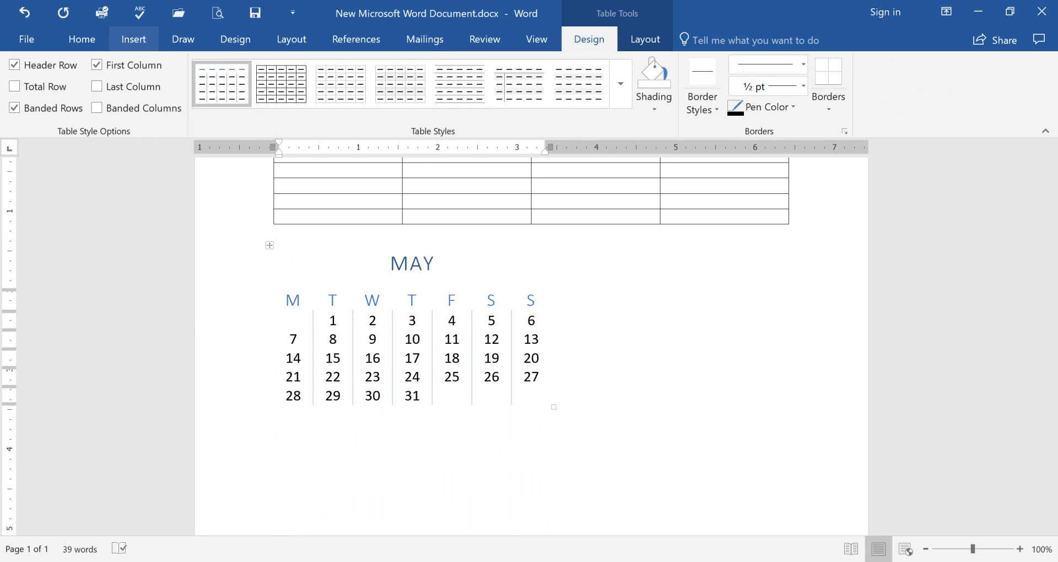
Step: Insert the built-in Tabular List quick table between the blank table and the May calendar
left_click(133, 38)
left_click(113, 88)
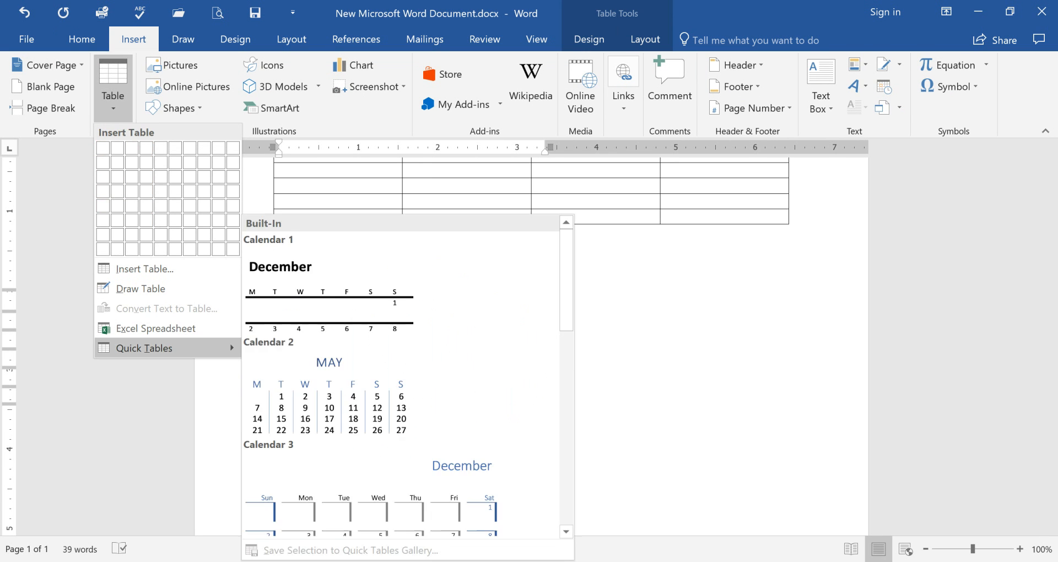
scroll(353, 364, "down", 4)
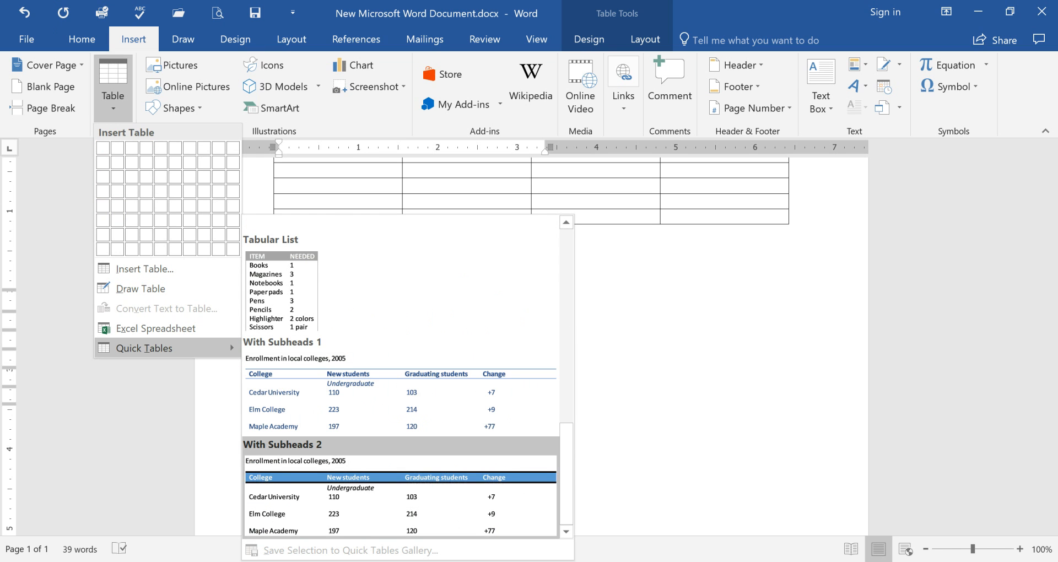
scroll(400, 444, "up", 3)
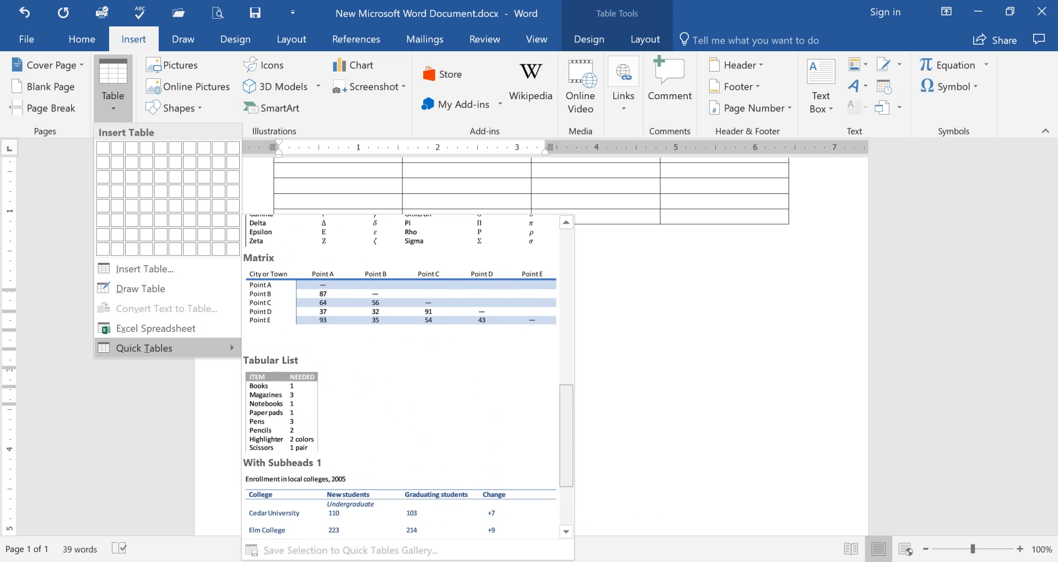
left_click(400, 443)
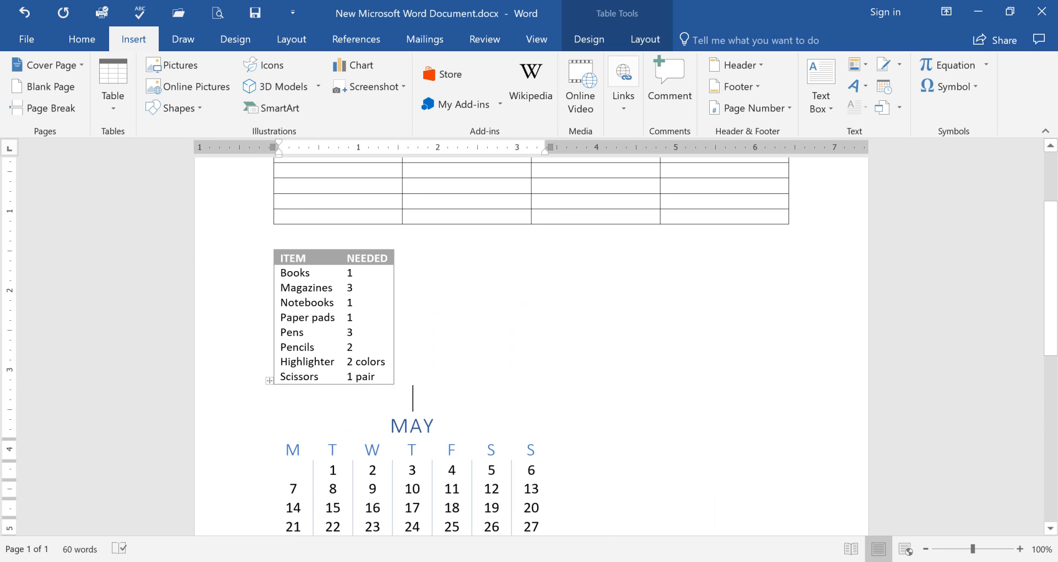
Step: Highlight the date 17 in the May calendar in yellow
scroll(531, 347, "down", 3)
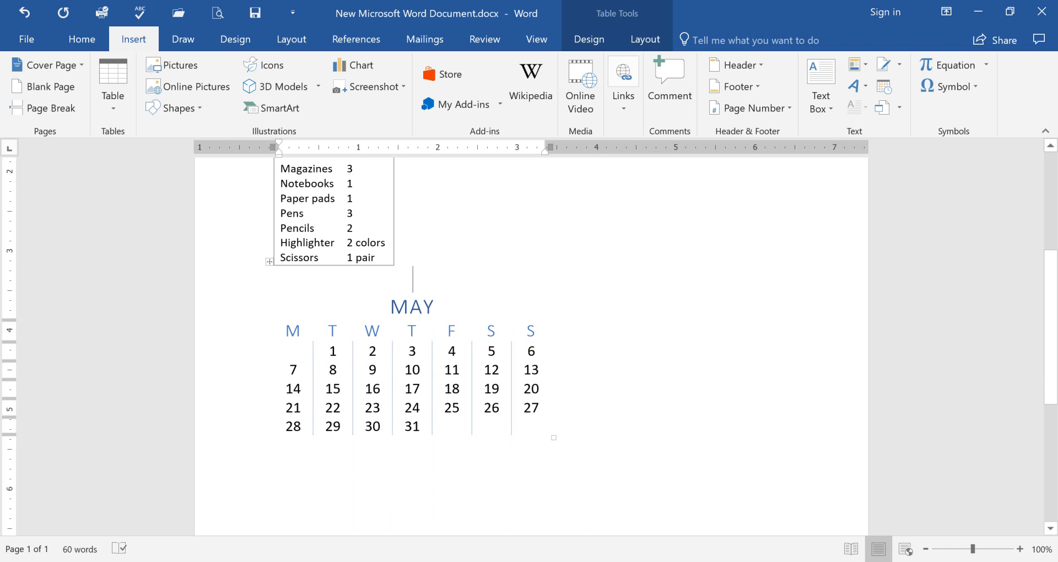
left_click(421, 408)
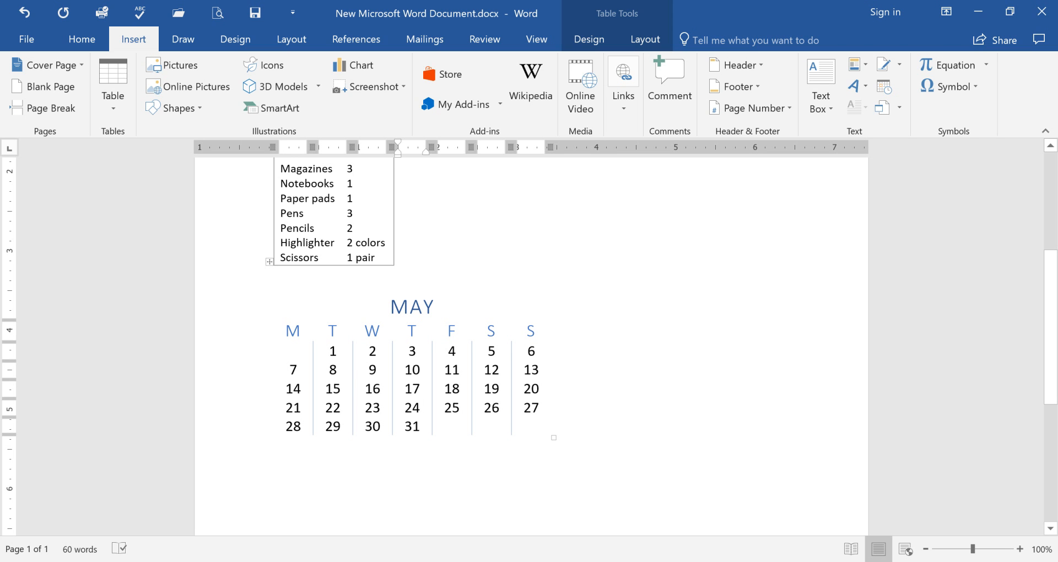
double_click(413, 389)
left_click(81, 38)
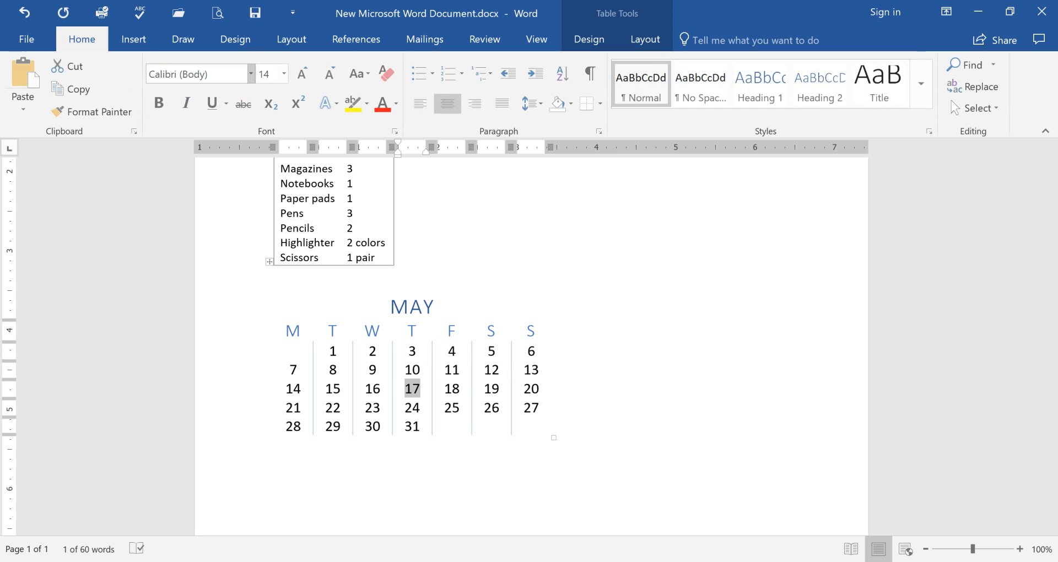
left_click(354, 104)
left_click(552, 387)
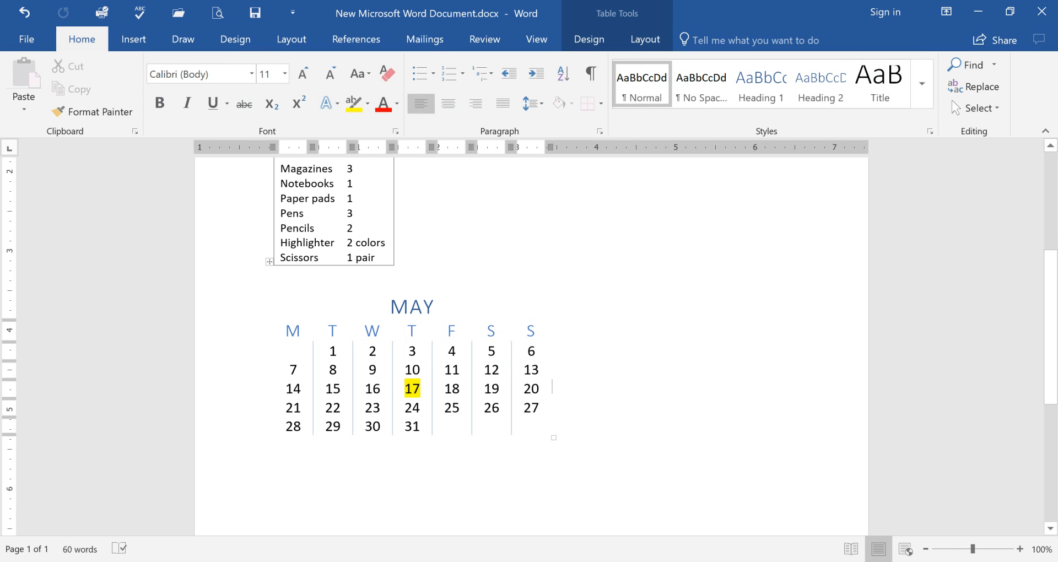
Step: Apply the dark blue grid table style with a solid header row and first column to the whole blank table
key("ctrl+End")
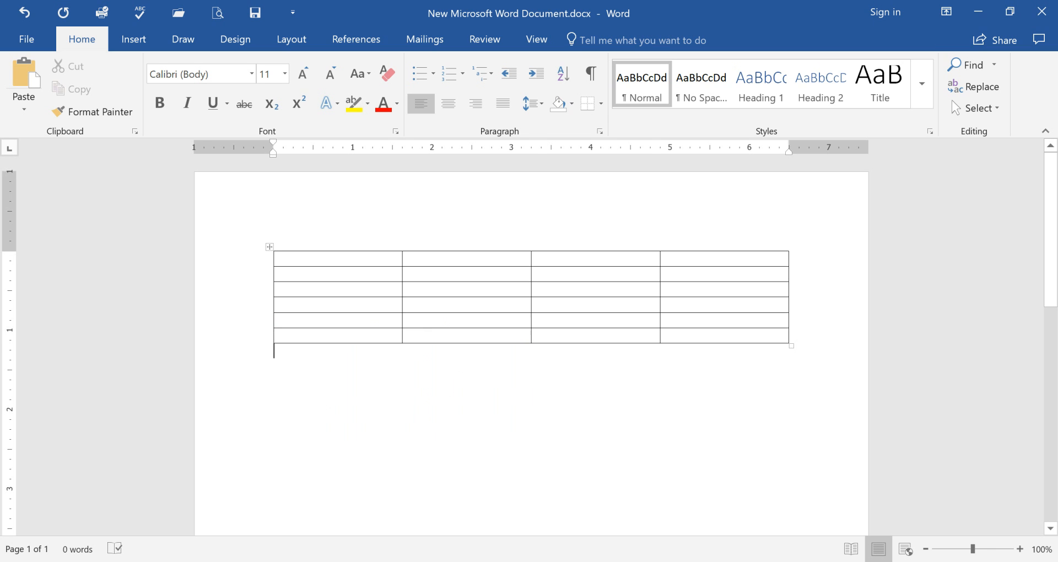
left_click(269, 247)
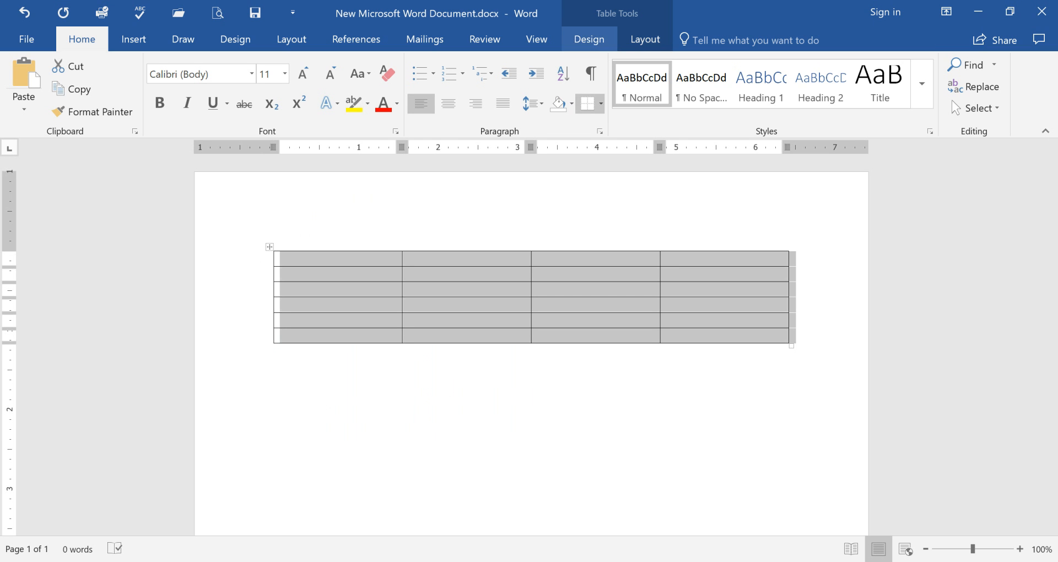
left_click(589, 39)
left_click(627, 102)
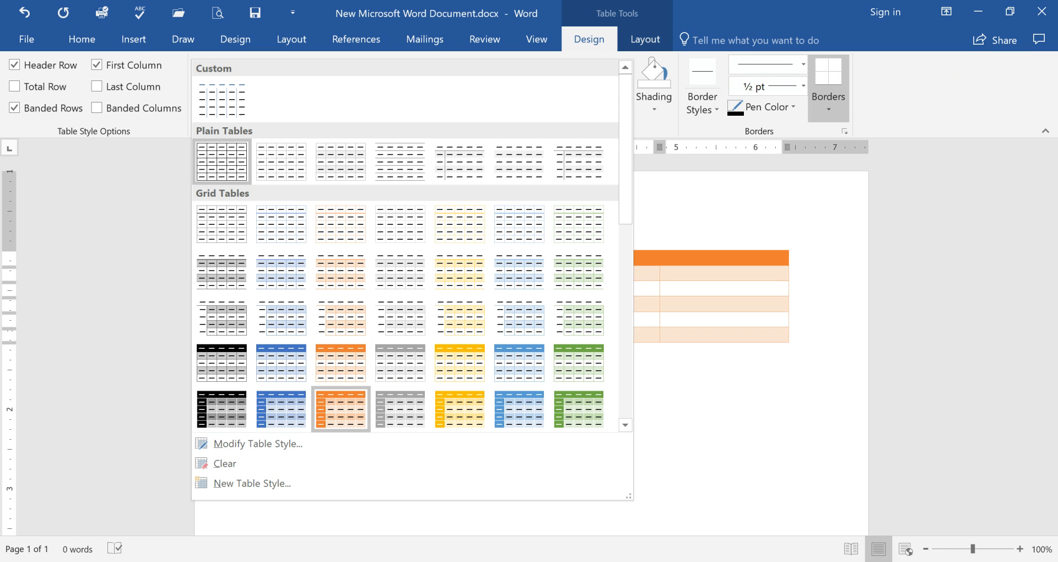
scroll(400, 408, "down", 3)
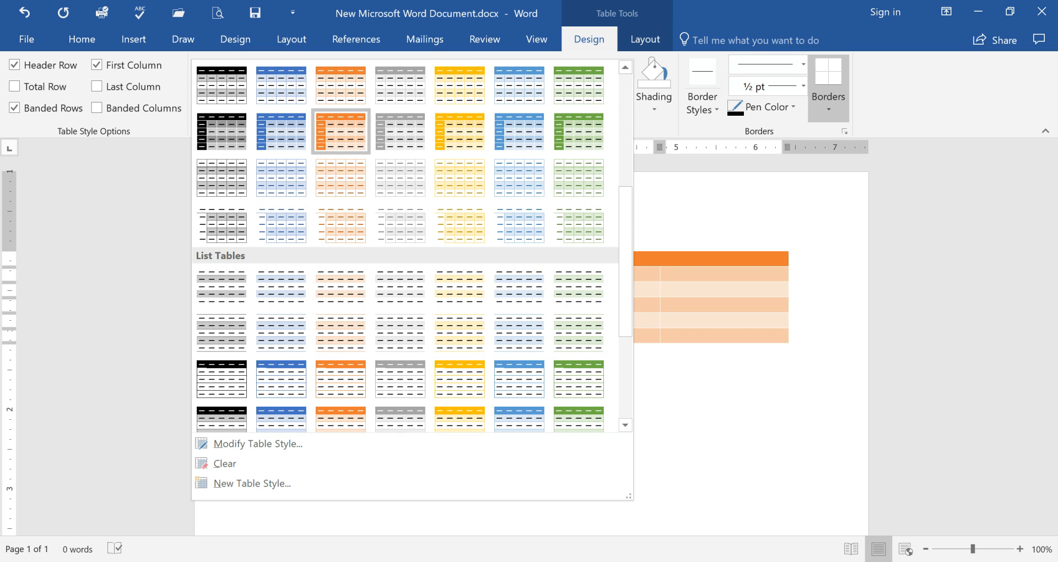
left_click(281, 133)
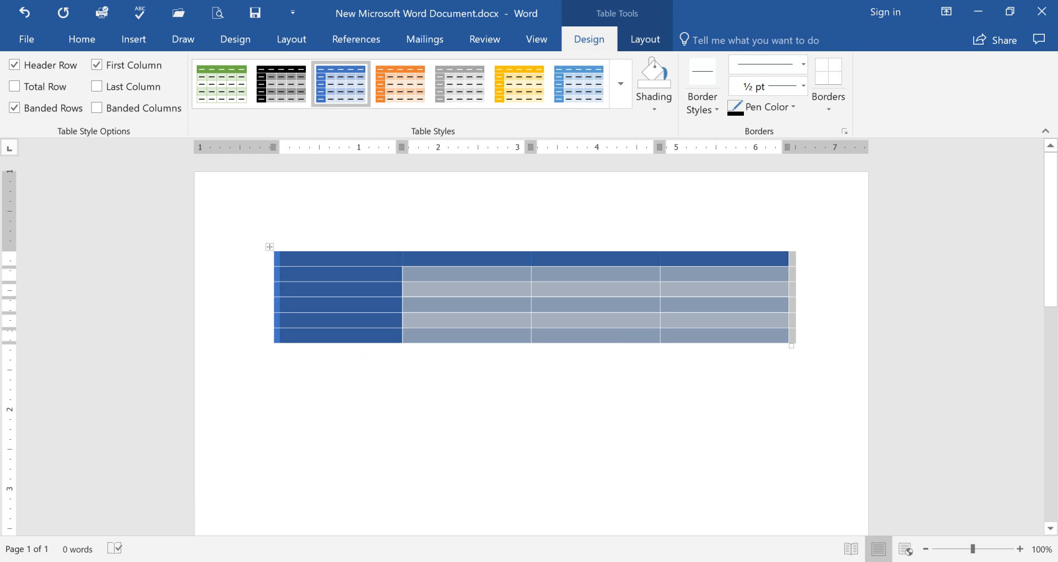
Step: View the shading colors, and clear the style from the selected table
left_click(655, 102)
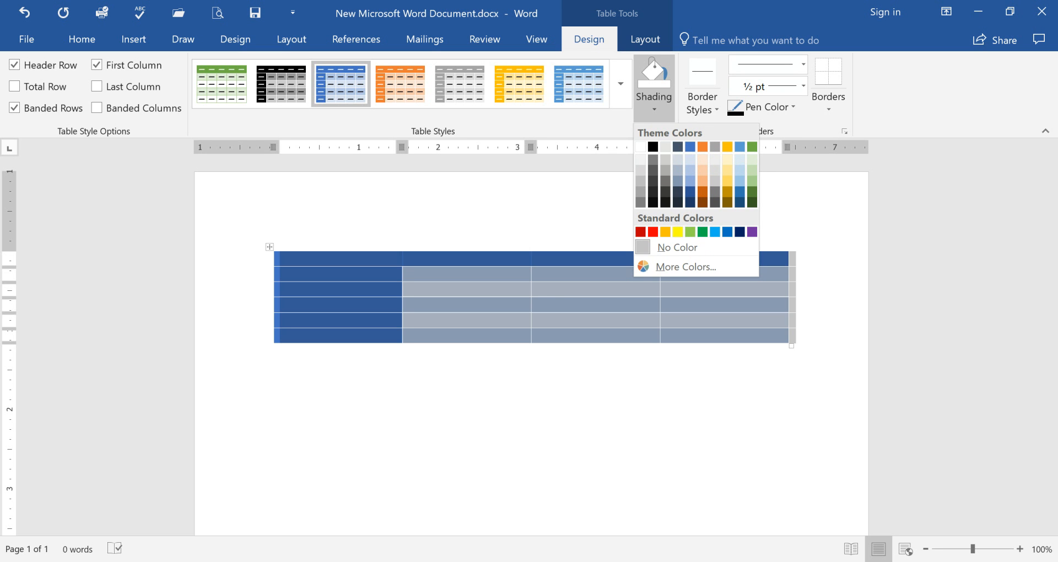
left_click(621, 84)
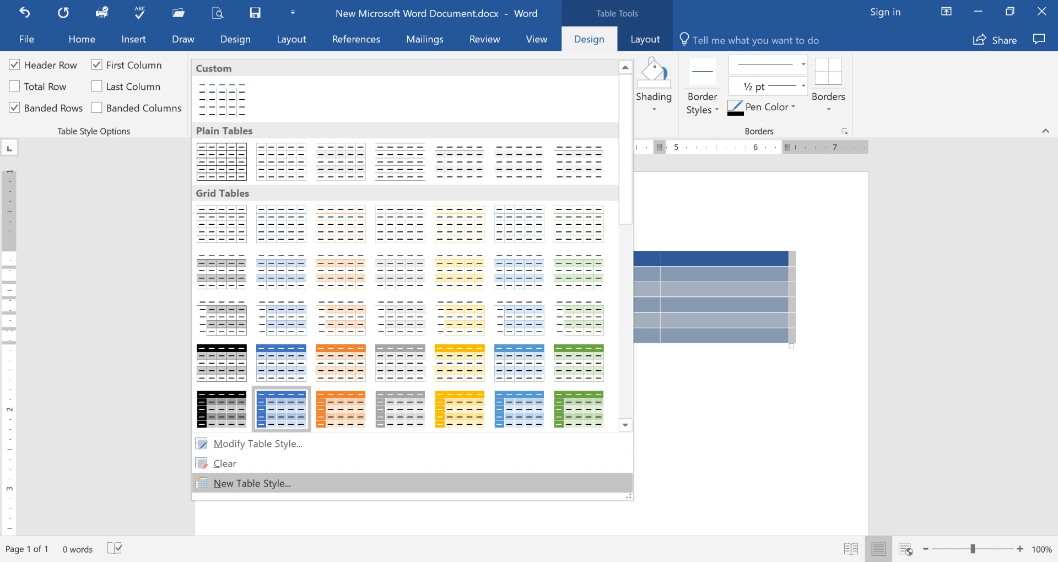
left_click(225, 463)
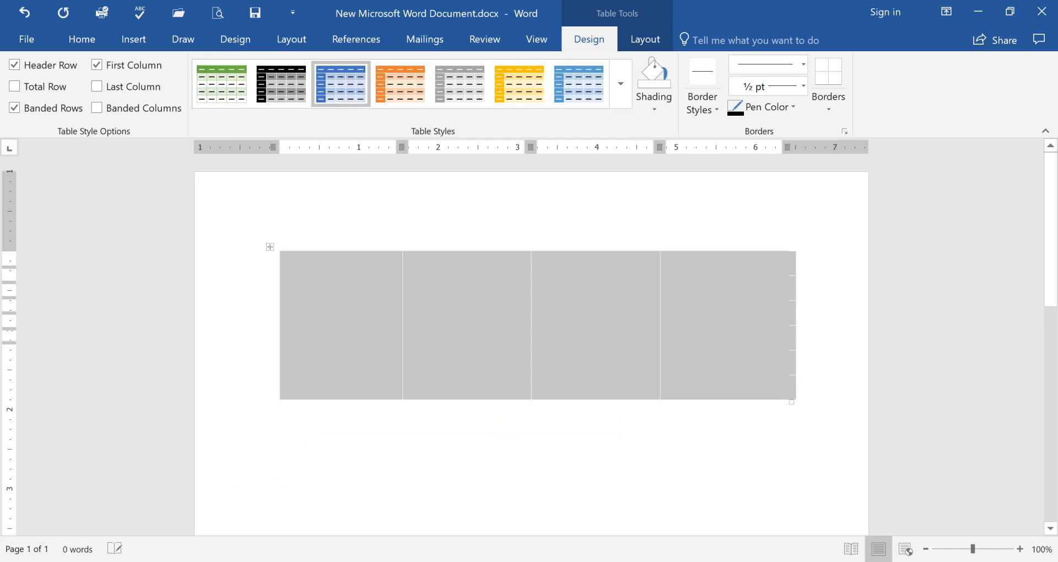
Step: Delete the selected table, and undo both the deletion and the style clearing
key("BackSpace")
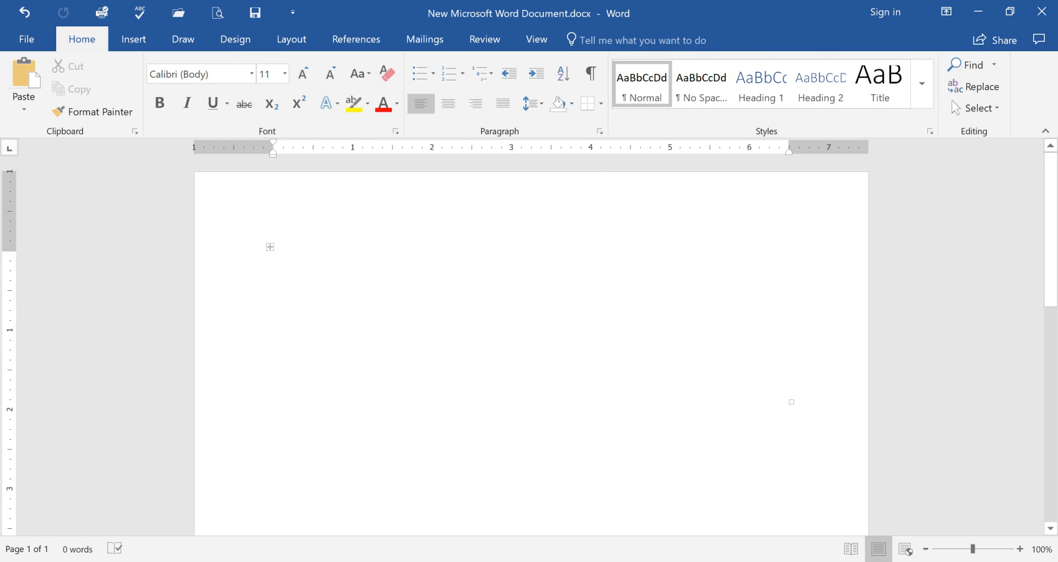
key("ctrl+z")
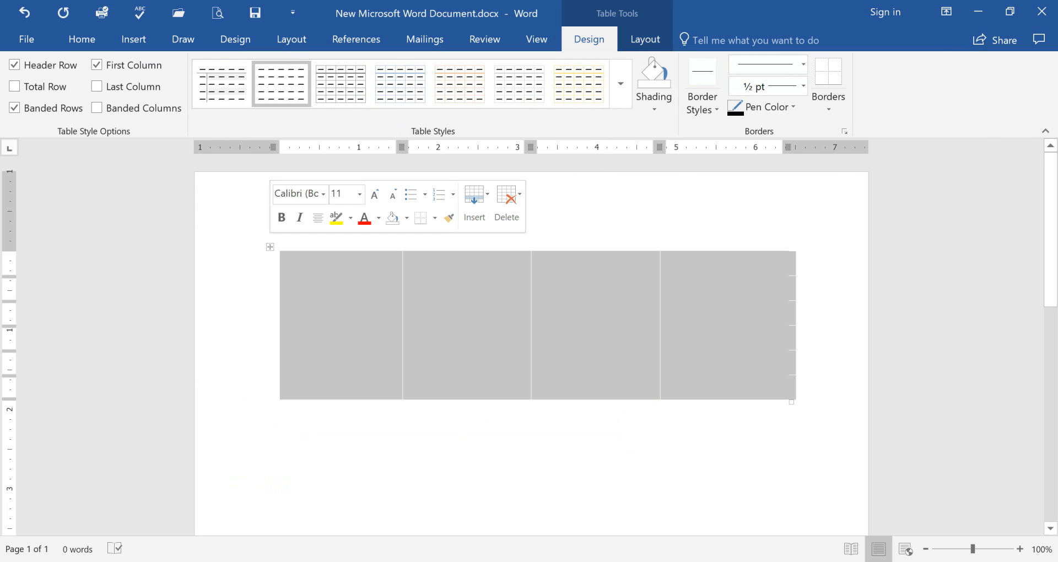
key("ctrl+z")
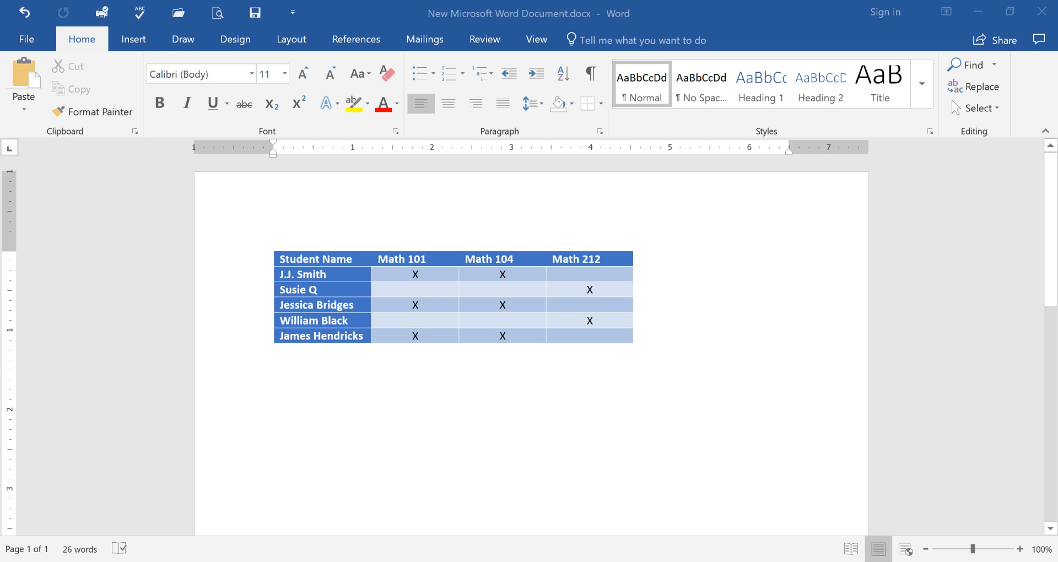
Step: Insert one blank column before and one after the Math 104 column of the student table
mouse_move(459, 247)
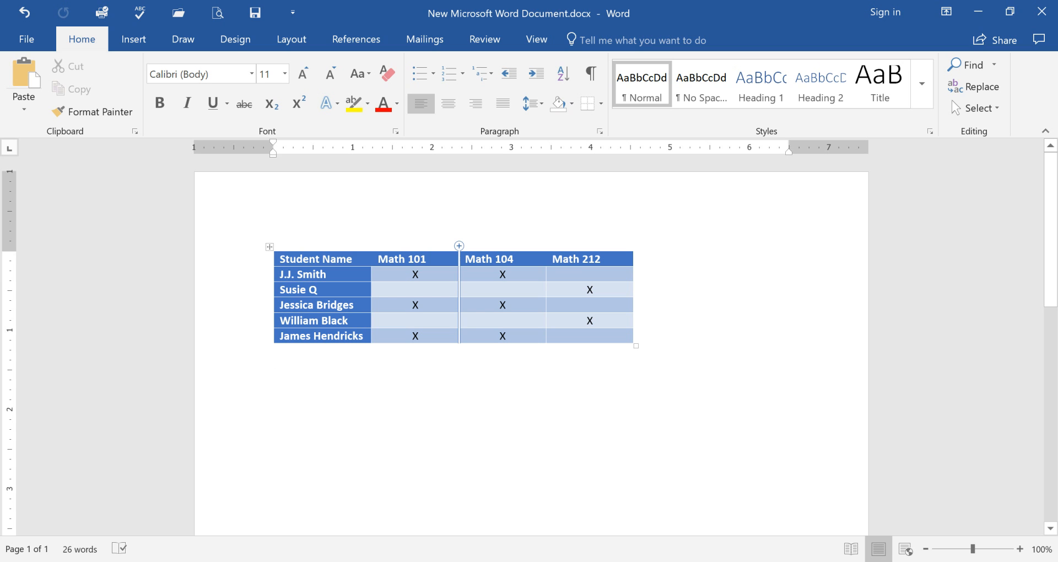
left_click(459, 246)
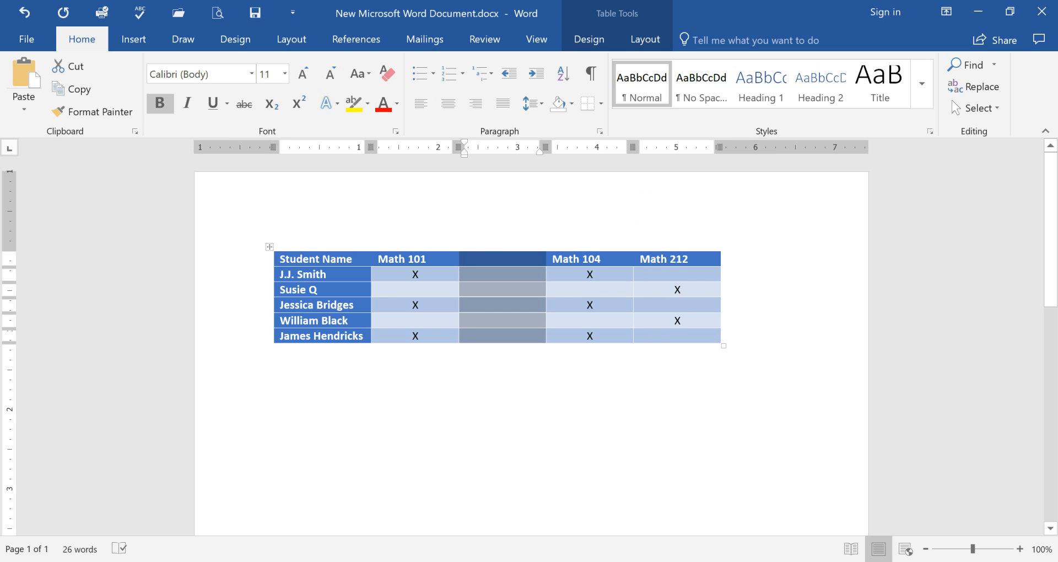
left_click(636, 254)
left_click(635, 258)
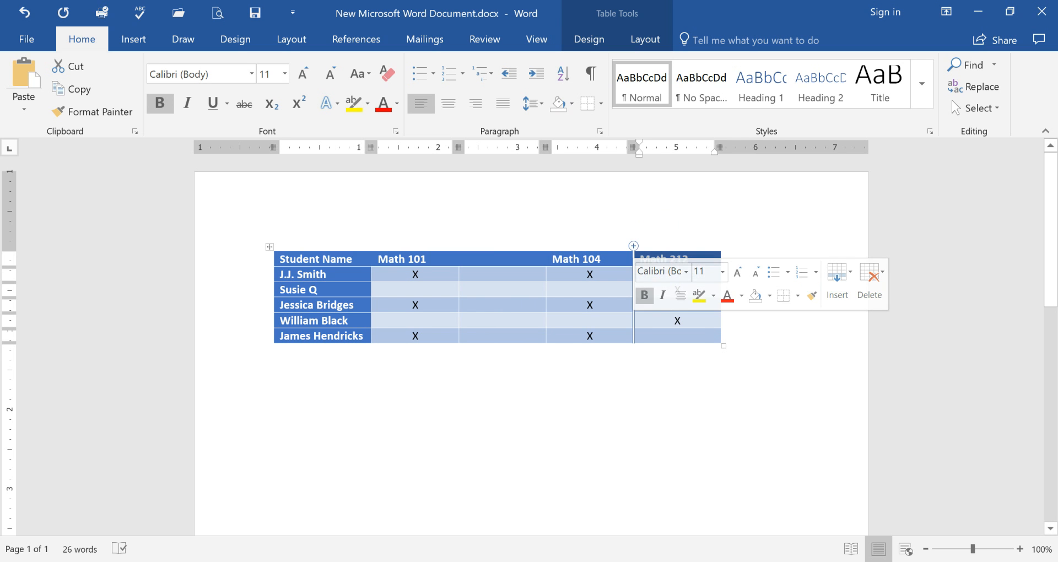
left_click(634, 246)
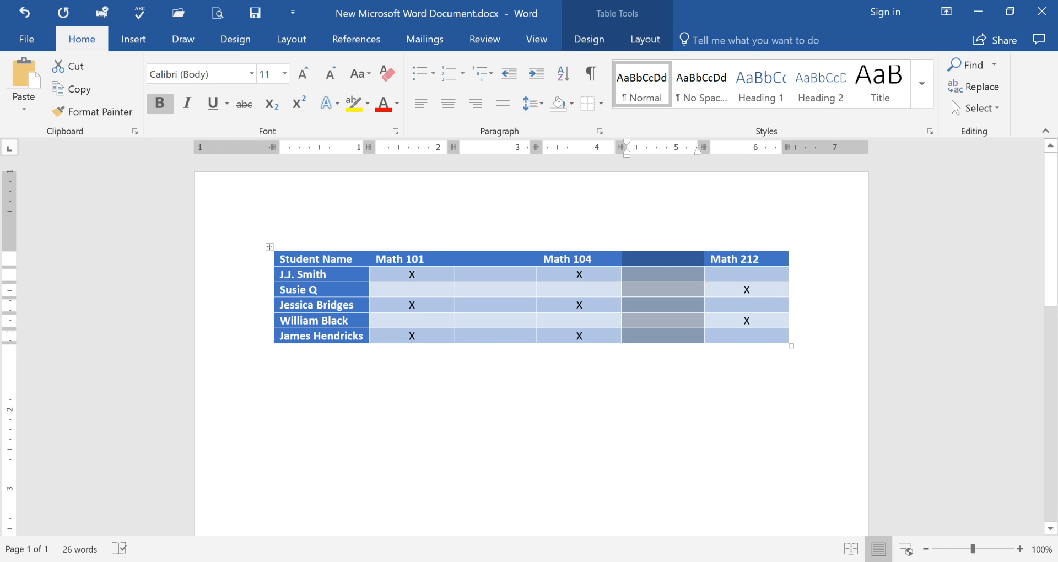
Step: Insert a blank row between the first and second student rows
left_click(267, 285)
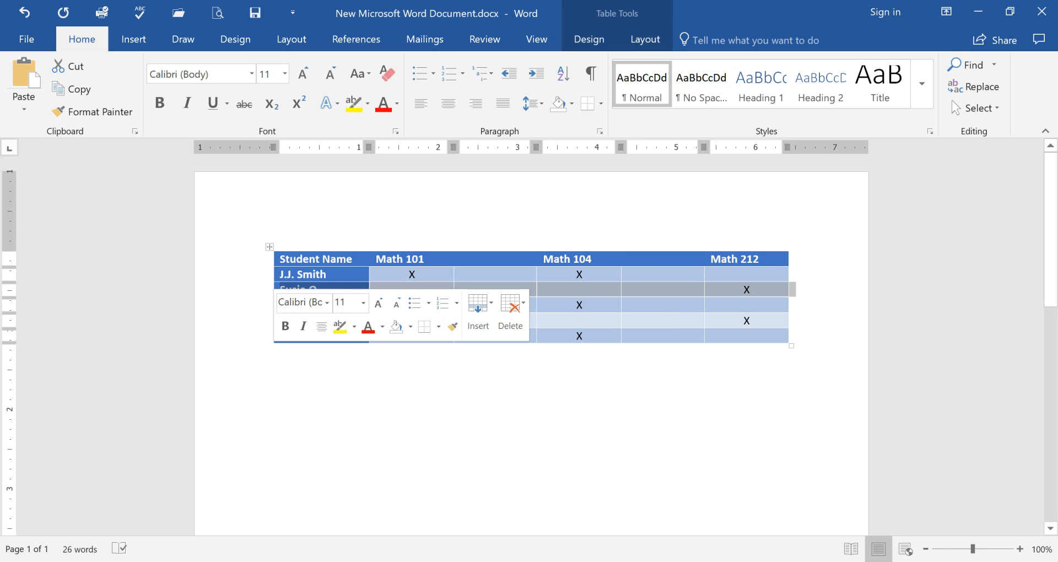
left_click(266, 281)
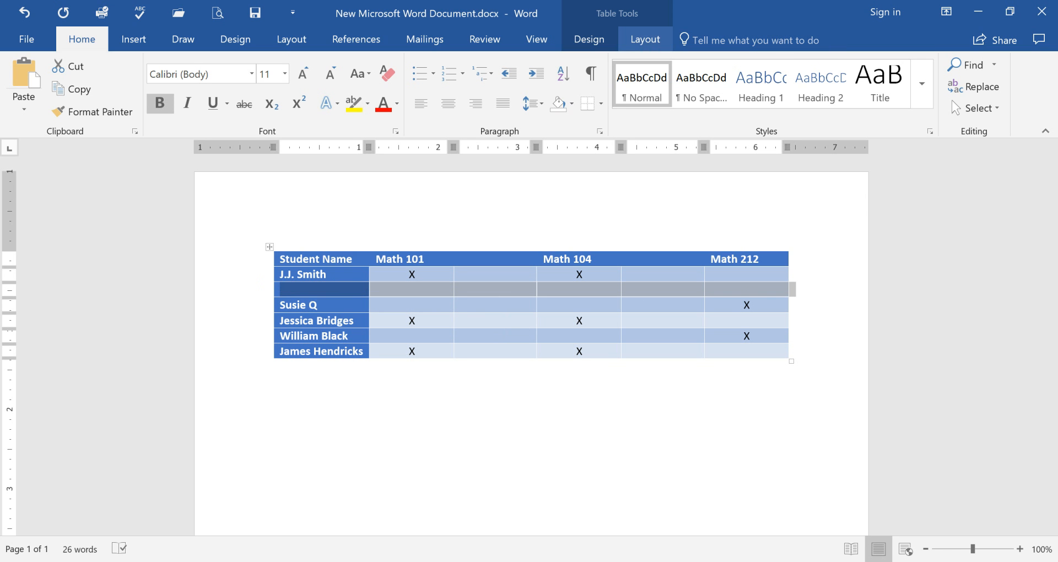
Step: Insert an extra blank column to the left of the blank column between Math 101 and Math 104, and delete it again
left_click(645, 38)
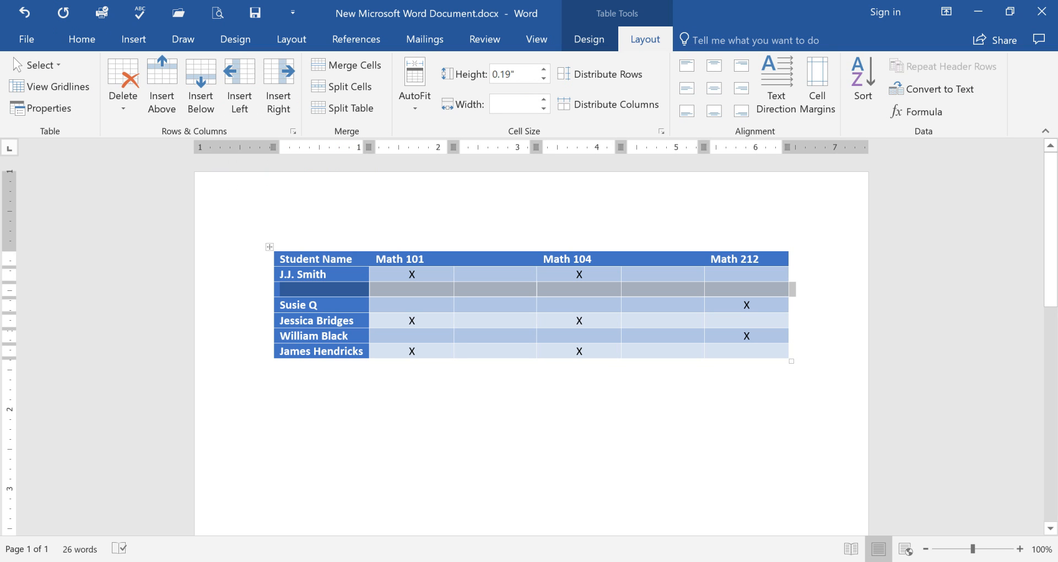
left_click(487, 250)
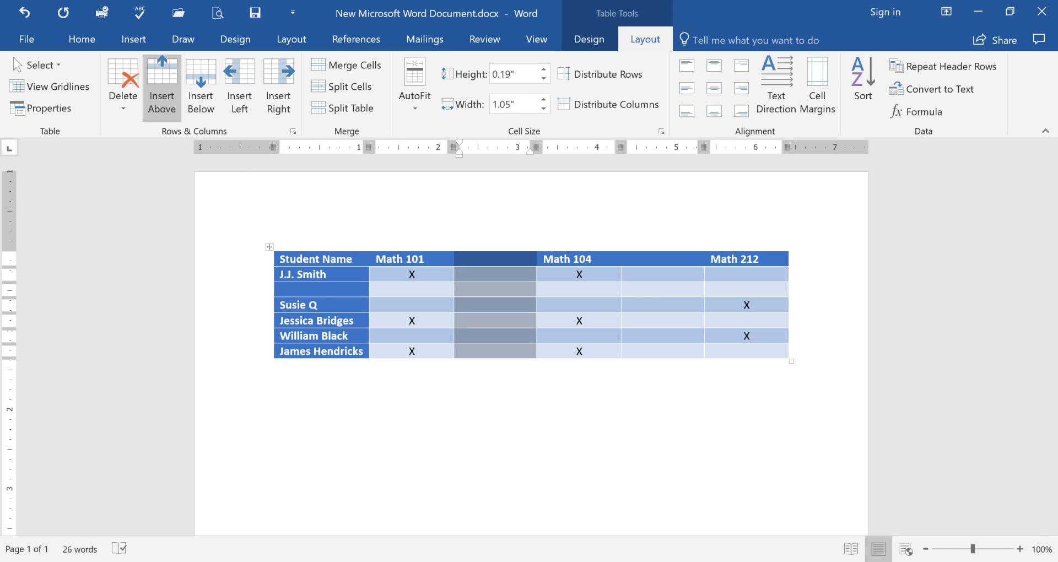
left_click(240, 88)
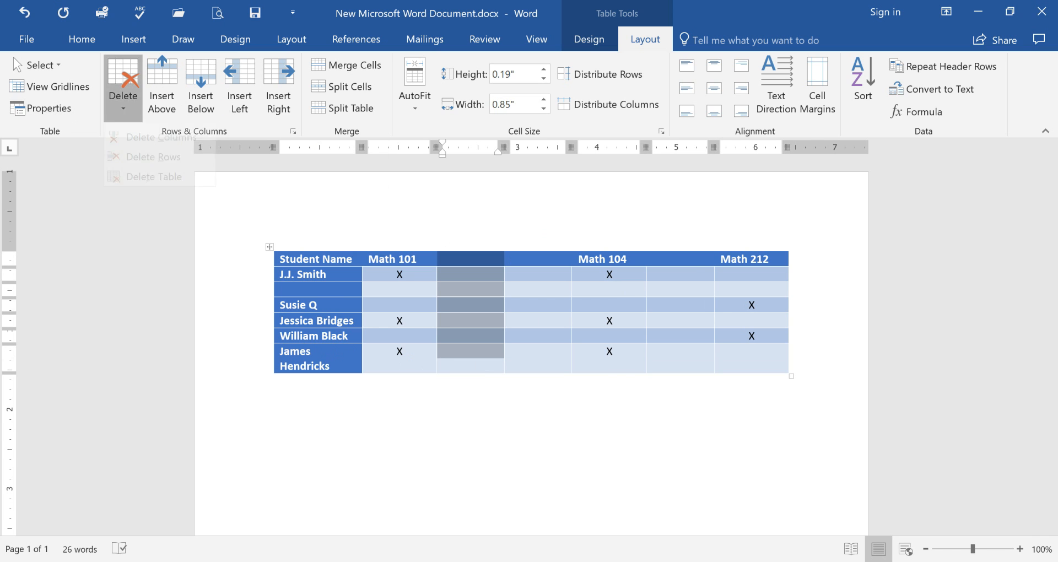
left_click(123, 94)
left_click(161, 155)
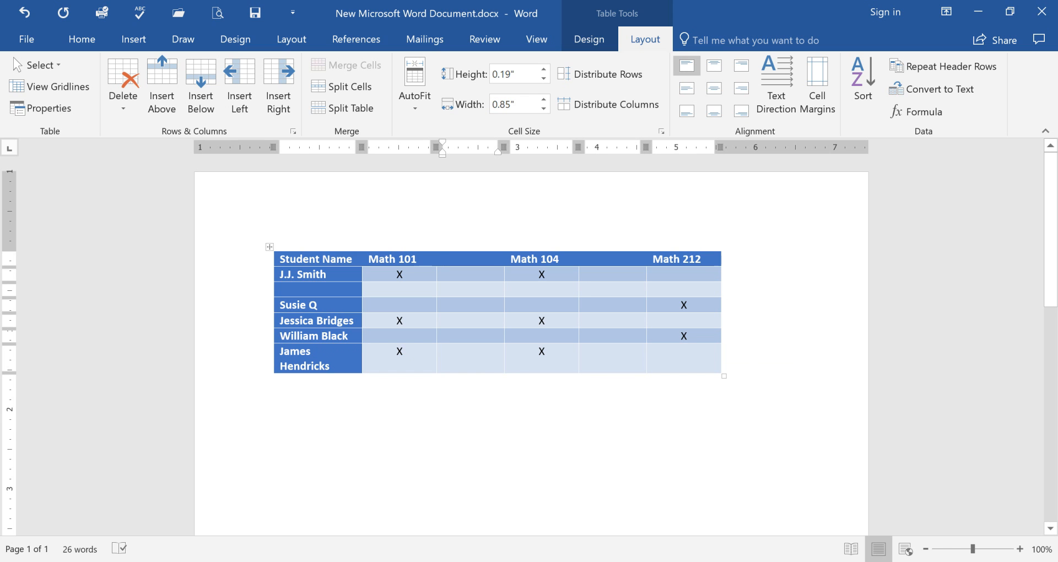
Step: Delete the blank column between the Math 101 and Math 104 columns
left_click(467, 250)
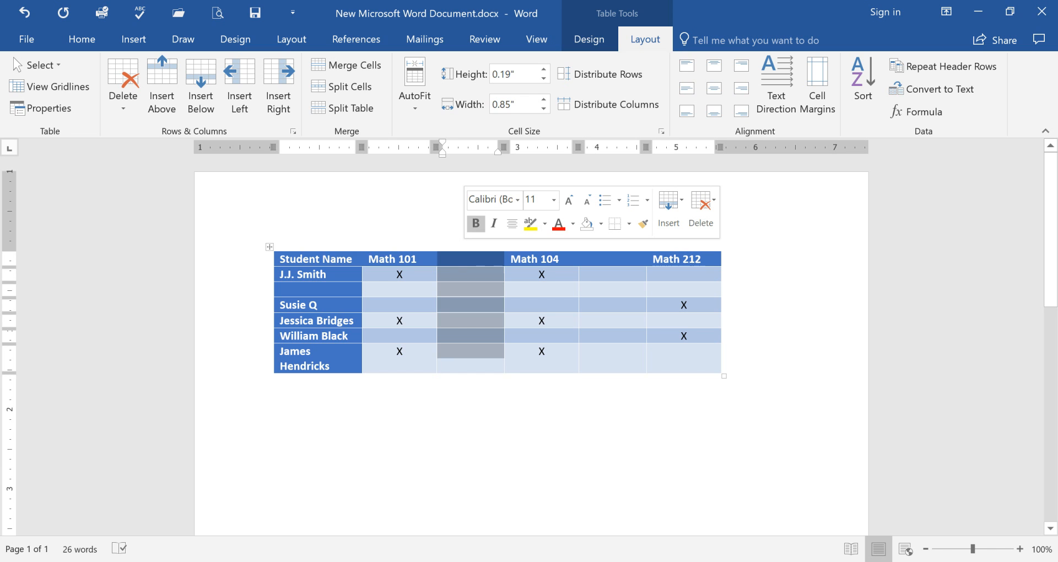
left_click(123, 88)
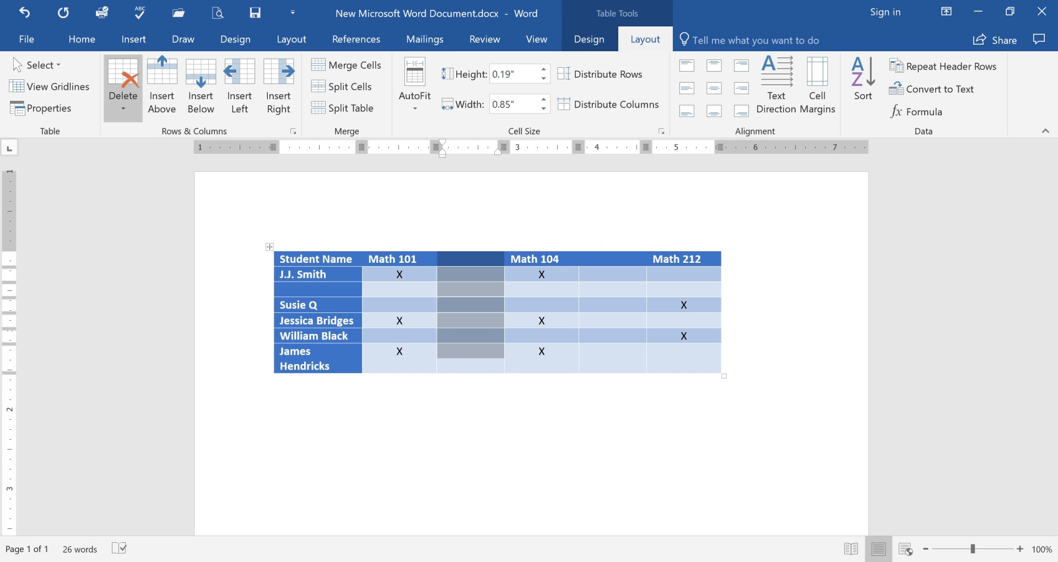
key("Down")
key("Down")
key("Down")
key("Return")
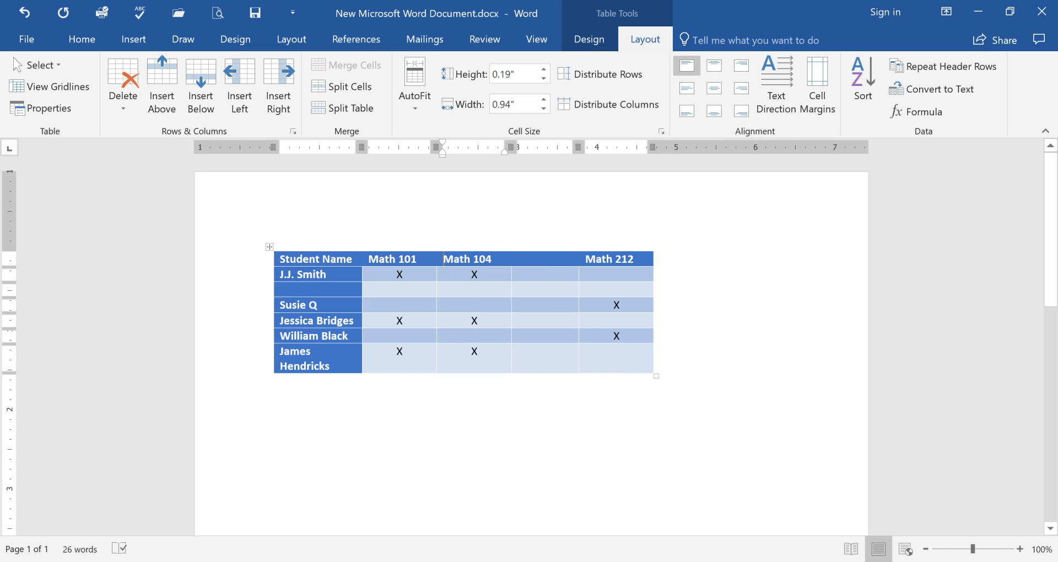
Step: Delete the blank column between the Math 104 and Math 212 columns
left_click(544, 251)
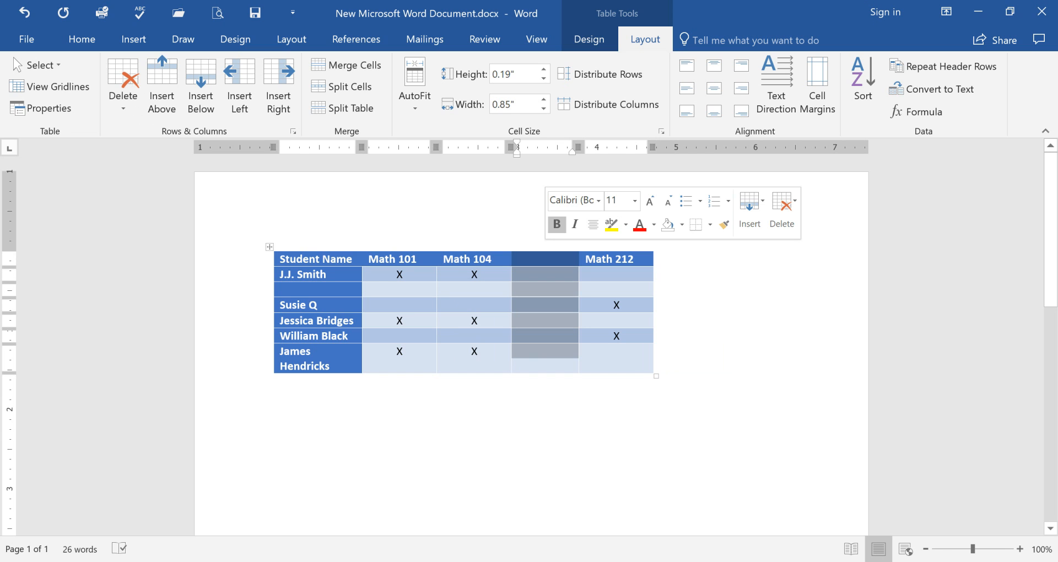
left_click(123, 96)
key("Down")
key("Return")
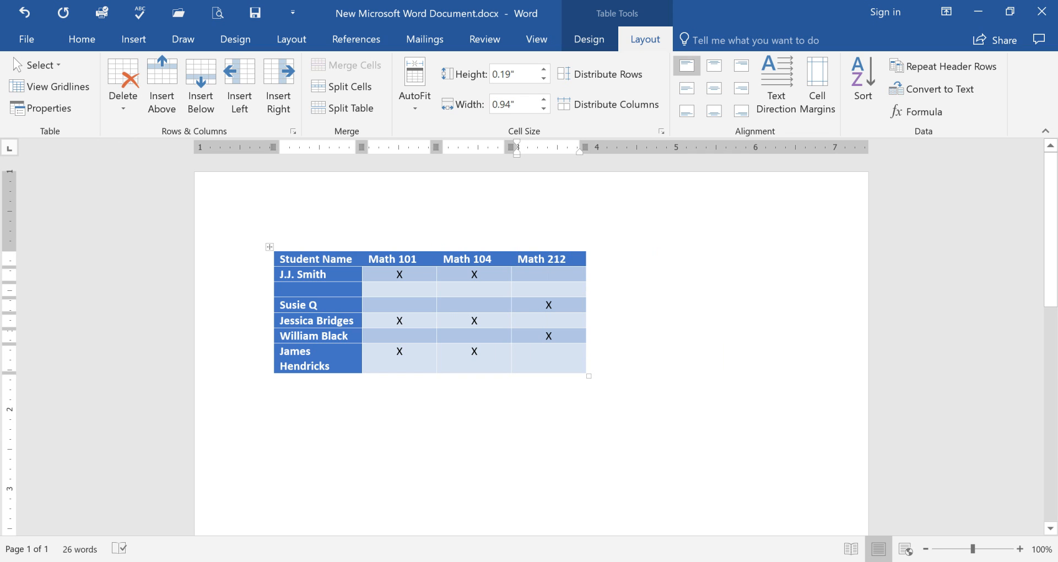
Step: Bring back a blank column between Math 101 and Math 104, and delete that column again
key("ctrl+z")
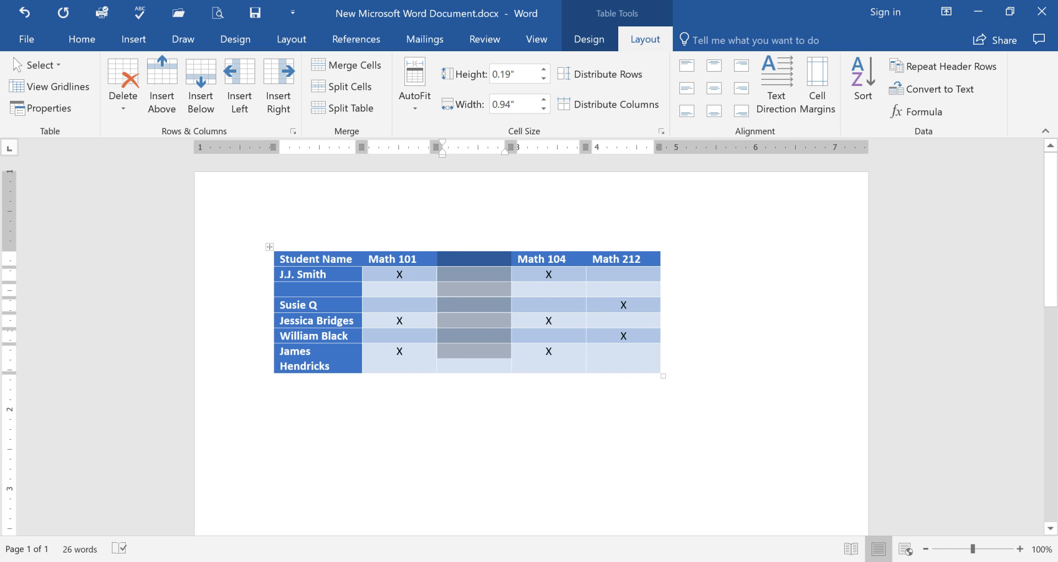
left_click(663, 274)
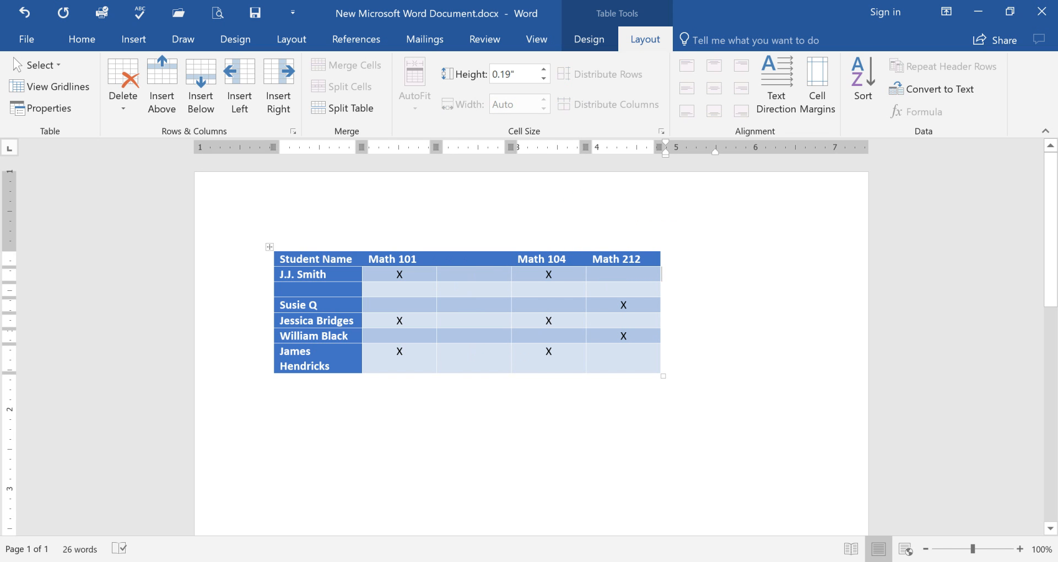
left_click_drag(474, 259, 474, 353)
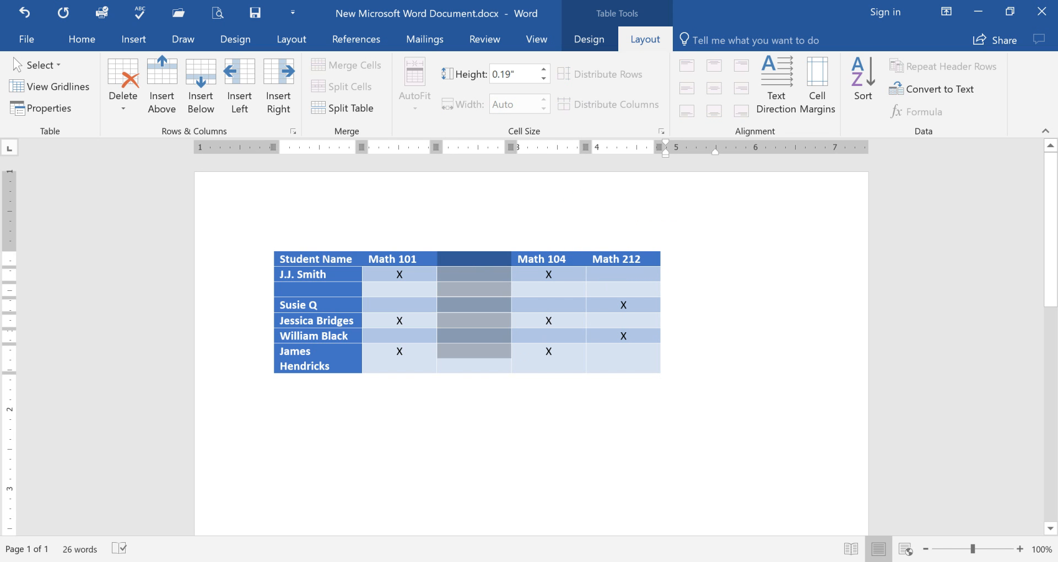
right_click(456, 286)
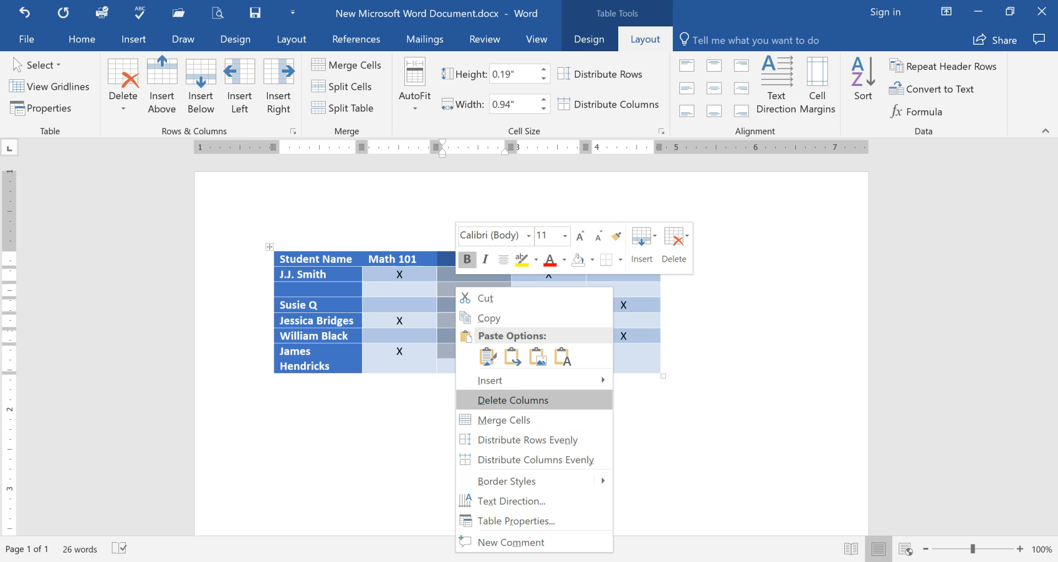
left_click(513, 400)
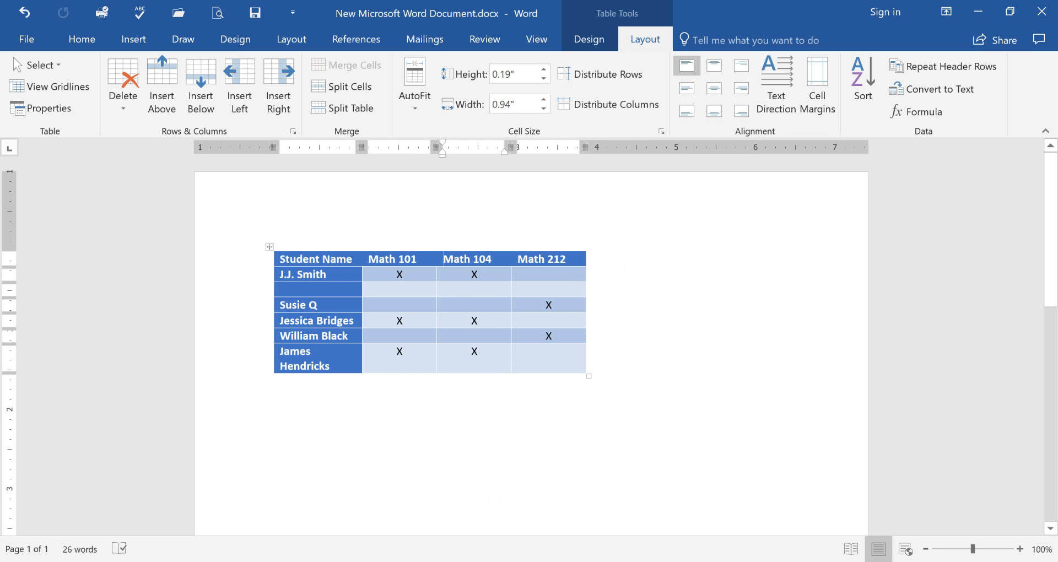
Step: Delete the cells of the blank row below the first student, shifting the remaining cells up
left_click_drag(287, 289, 552, 290)
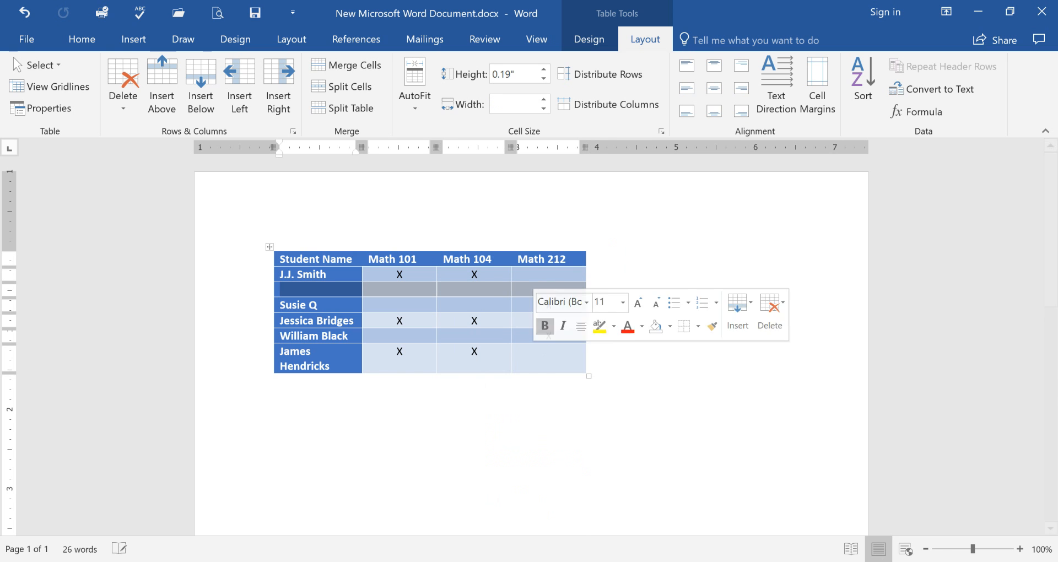
right_click(485, 289)
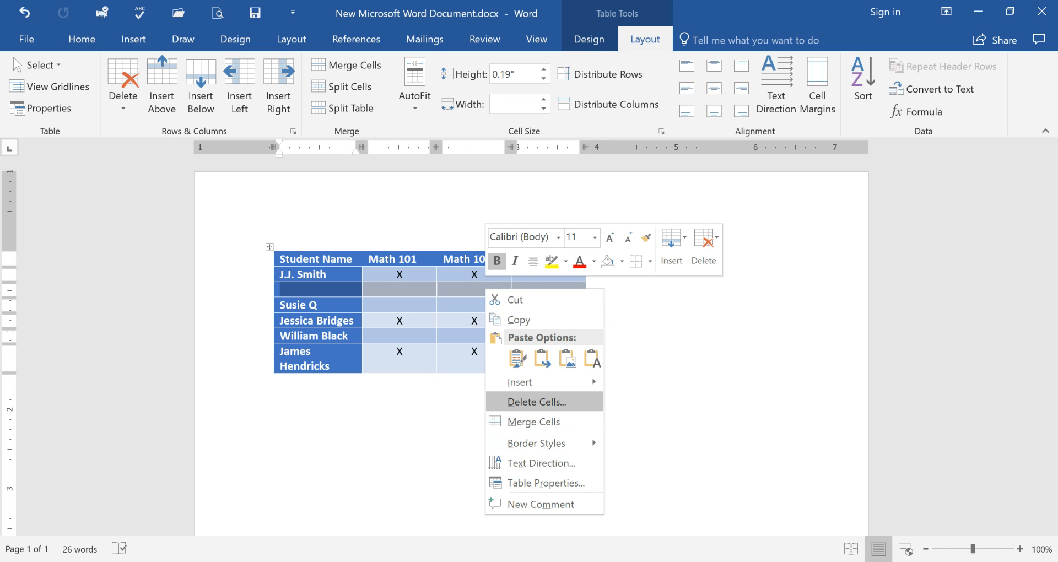
left_click(537, 402)
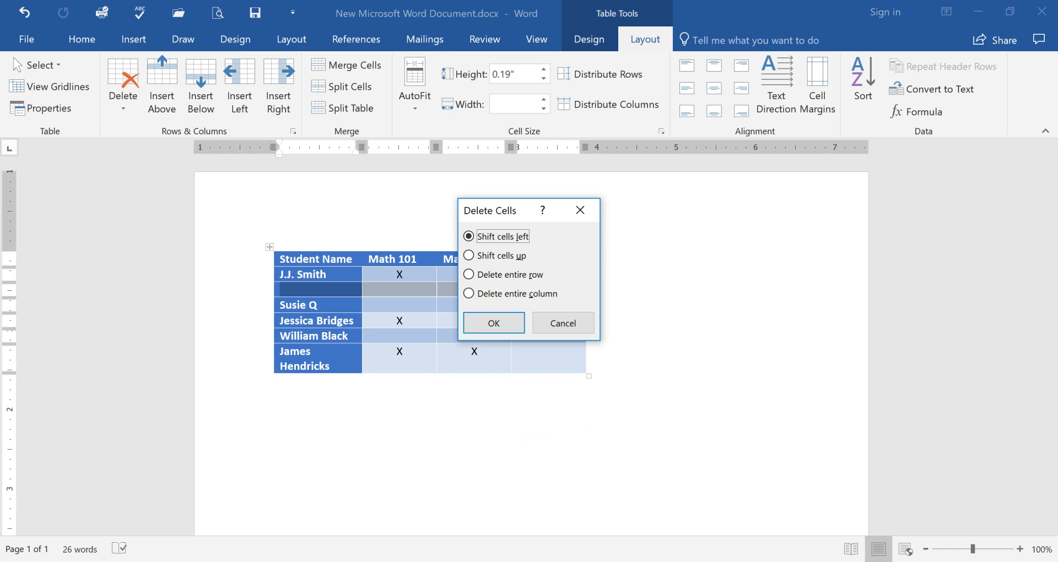
left_click(485, 256)
left_click(494, 323)
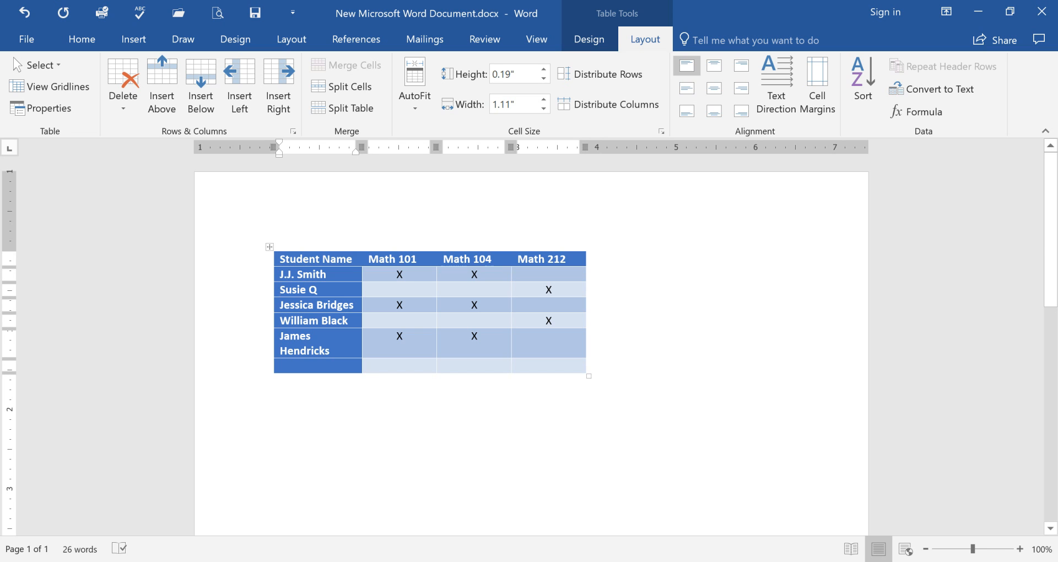
Step: Clear the contents of the whole student table, and delete the emptied table
left_click(269, 247)
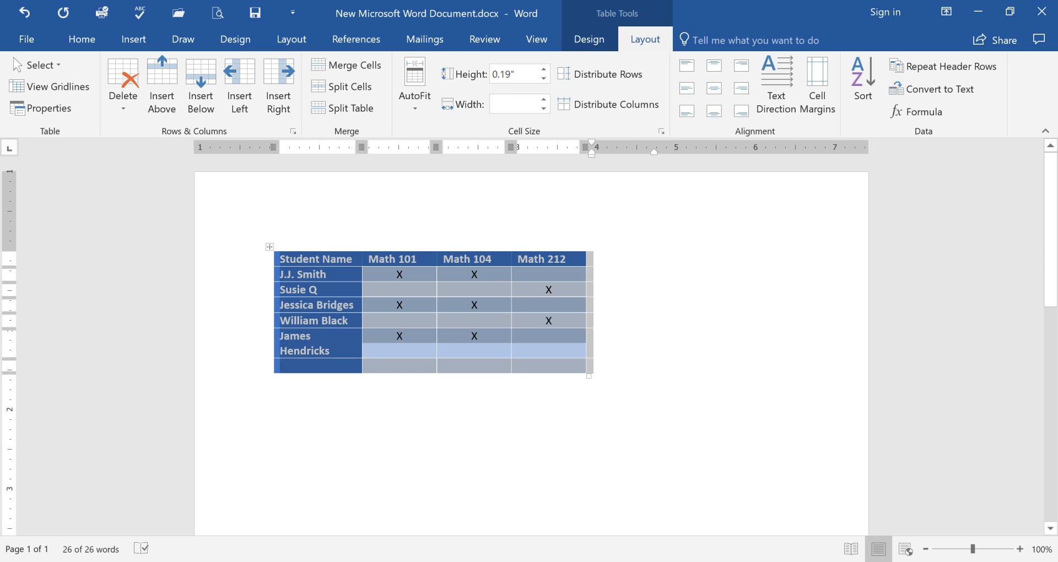
key("Delete")
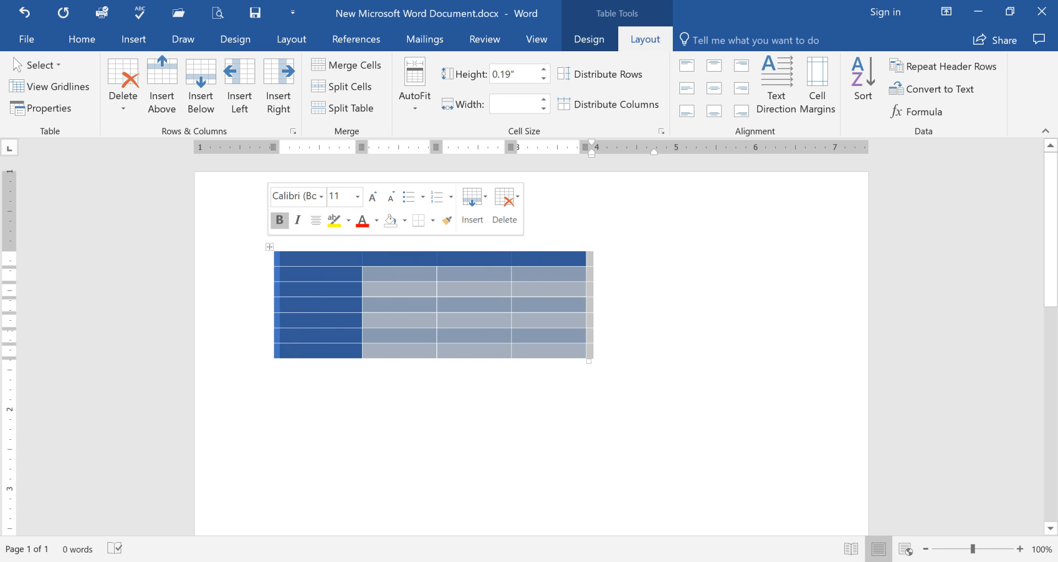
right_click(269, 247)
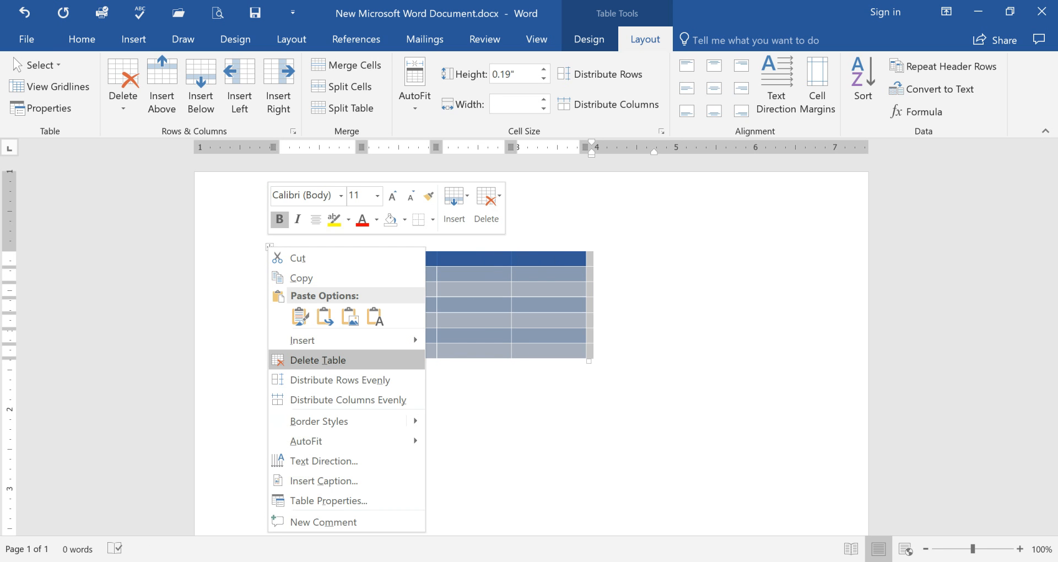
left_click(318, 360)
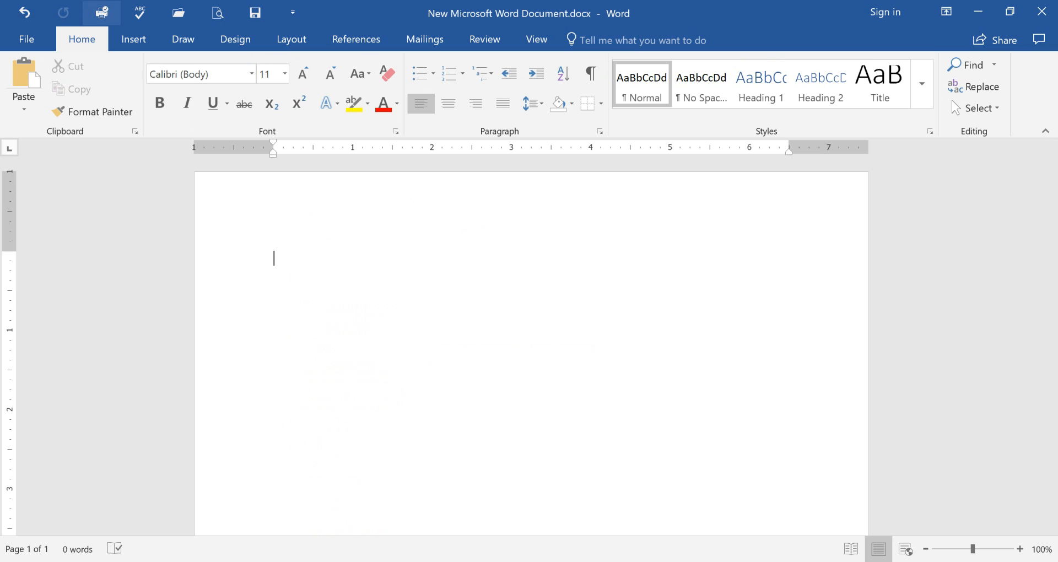
Step: Undo the table deletion, and delete the entire emptied table again
left_click(24, 13)
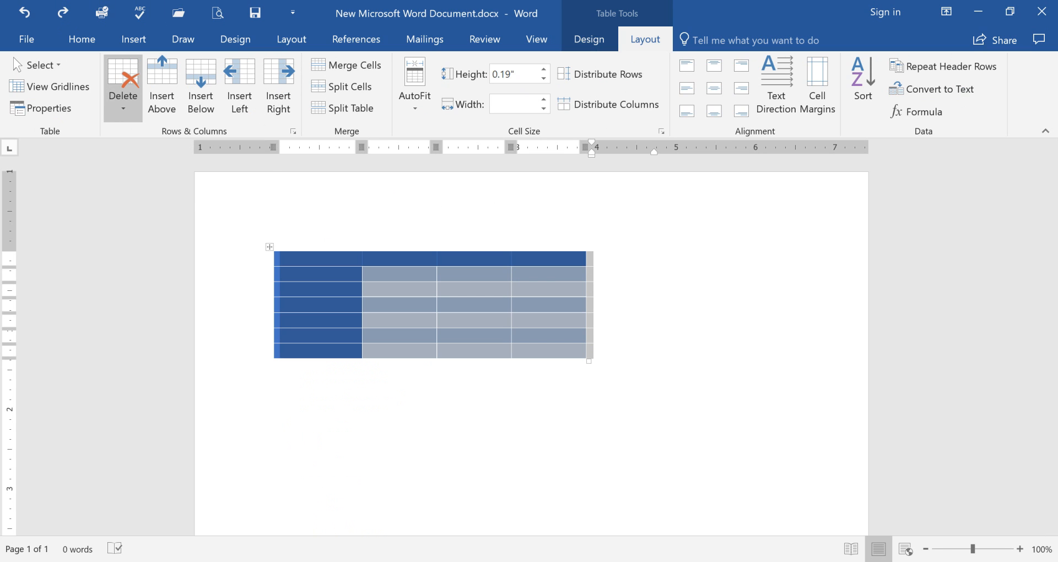
left_click(123, 97)
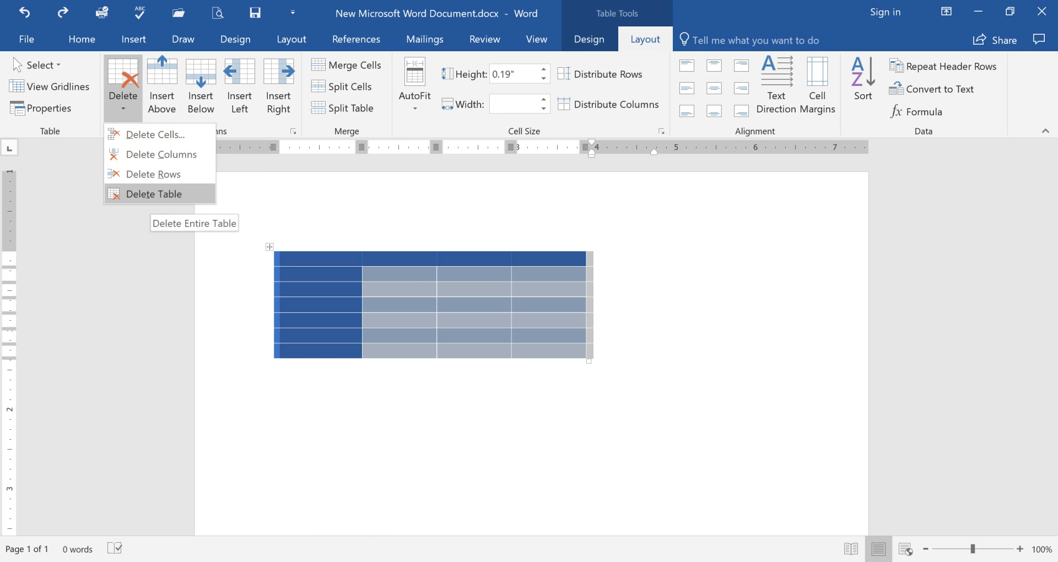
left_click(154, 194)
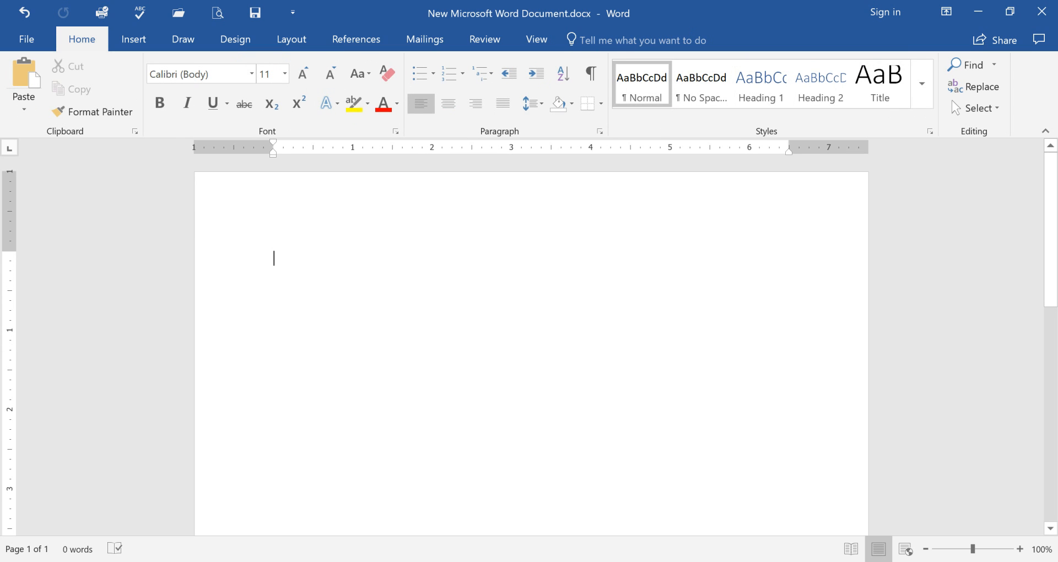
Step: Undo the table deletion, the content clearing and the deletion of the blank row's cells
key("ctrl+z")
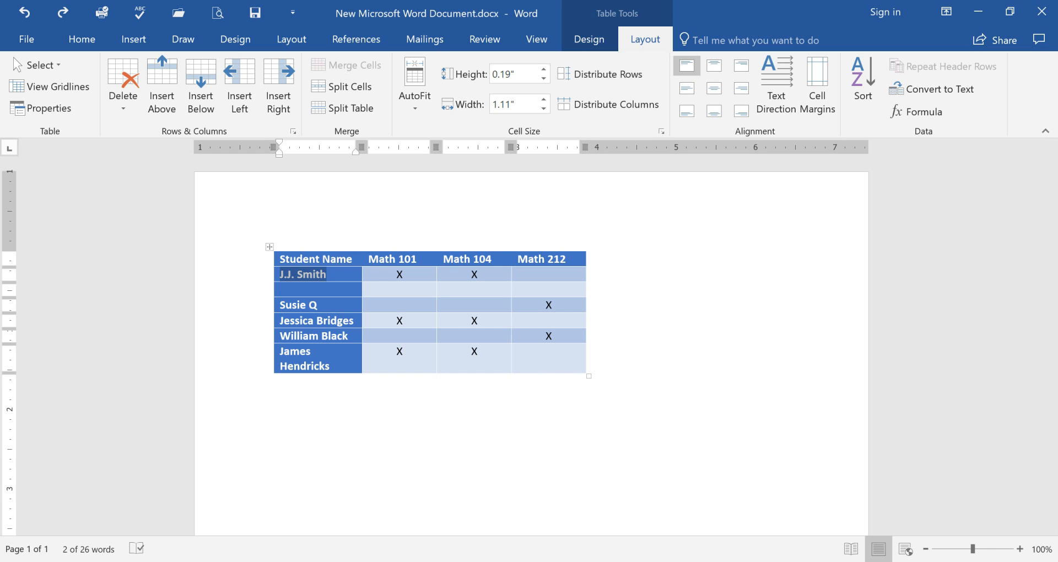
key("Down")
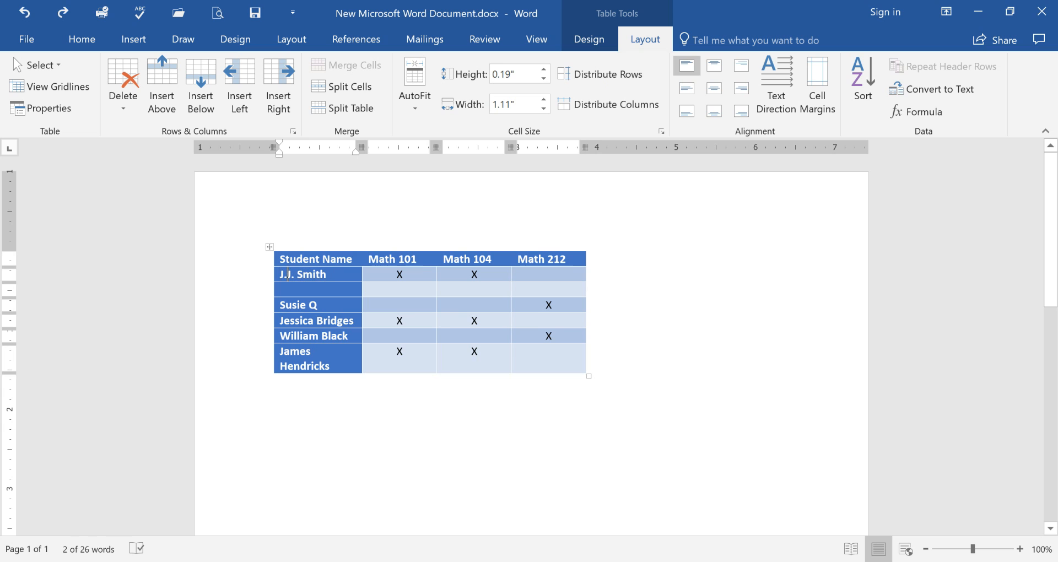
Step: Merge the student name cells of the two rows directly below the blank row, and undo the merge
left_click_drag(281, 306, 326, 319)
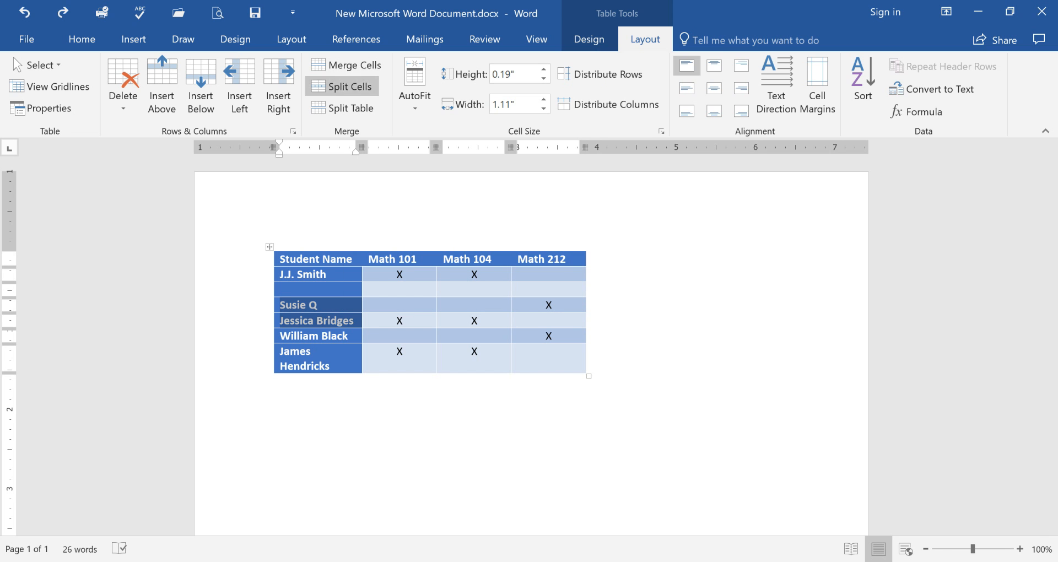
left_click(347, 66)
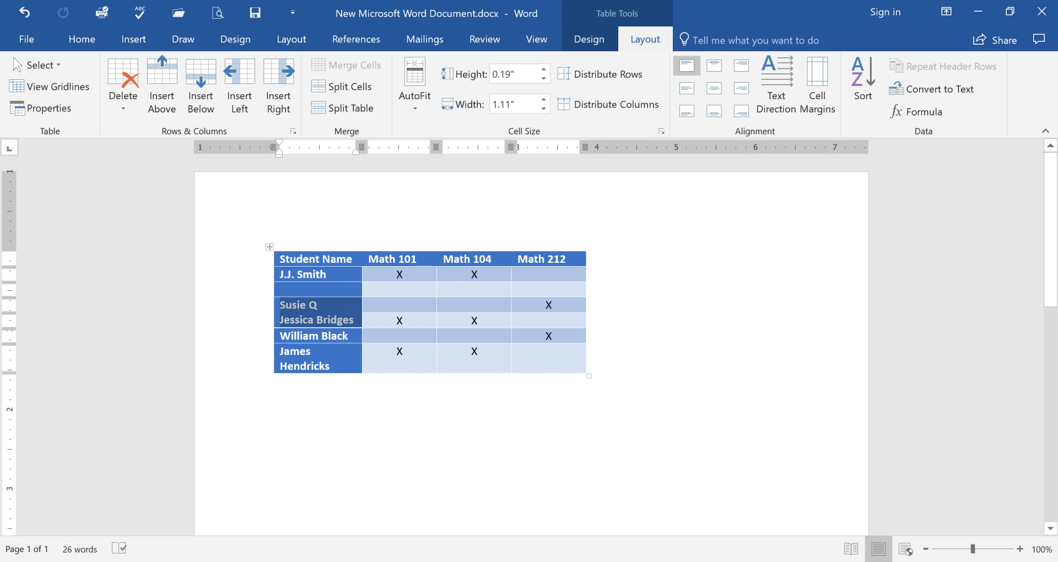
left_click(274, 406)
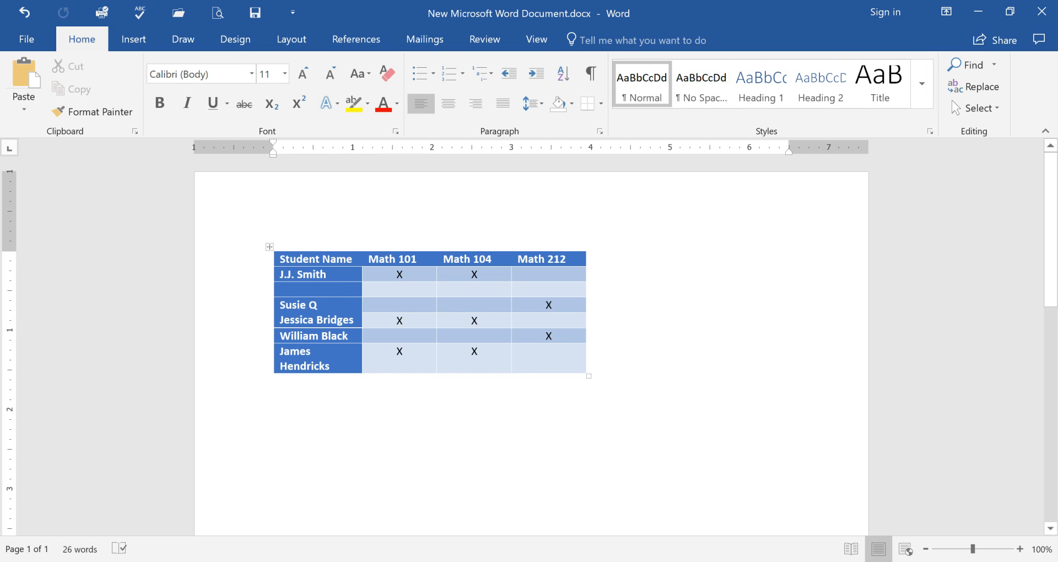
left_click(319, 305)
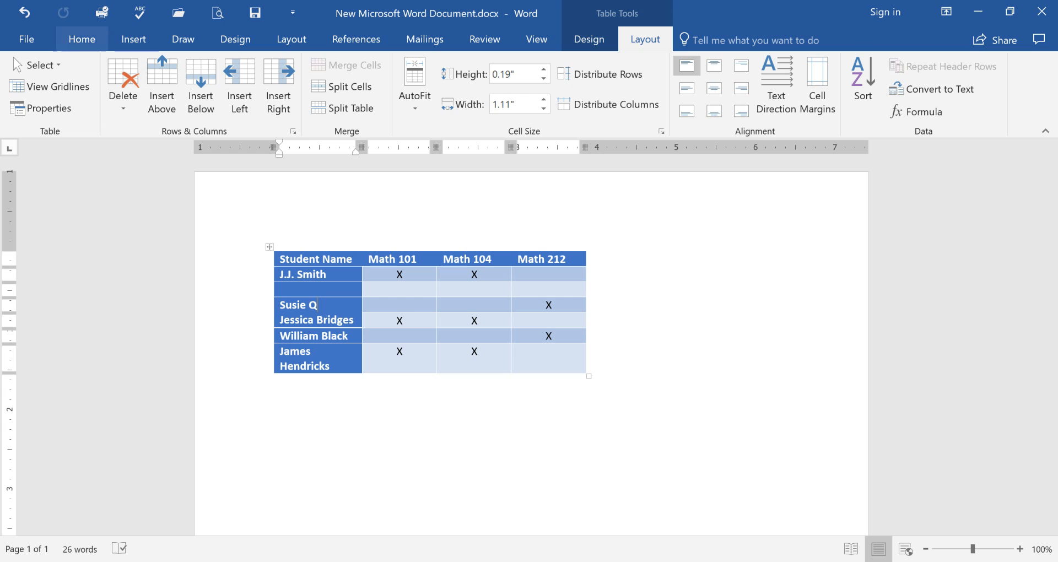
left_click(24, 12)
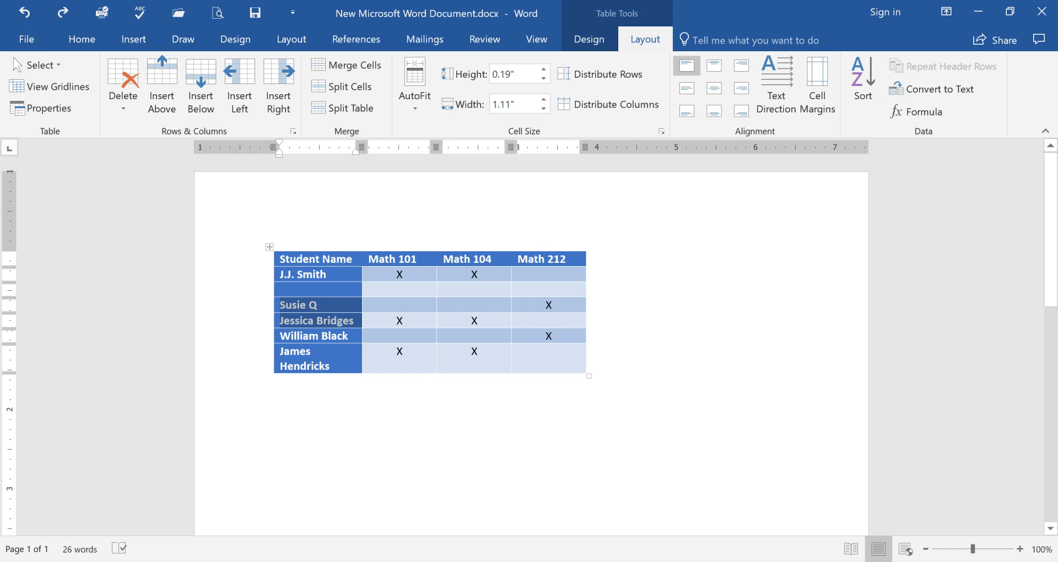
left_click(318, 305)
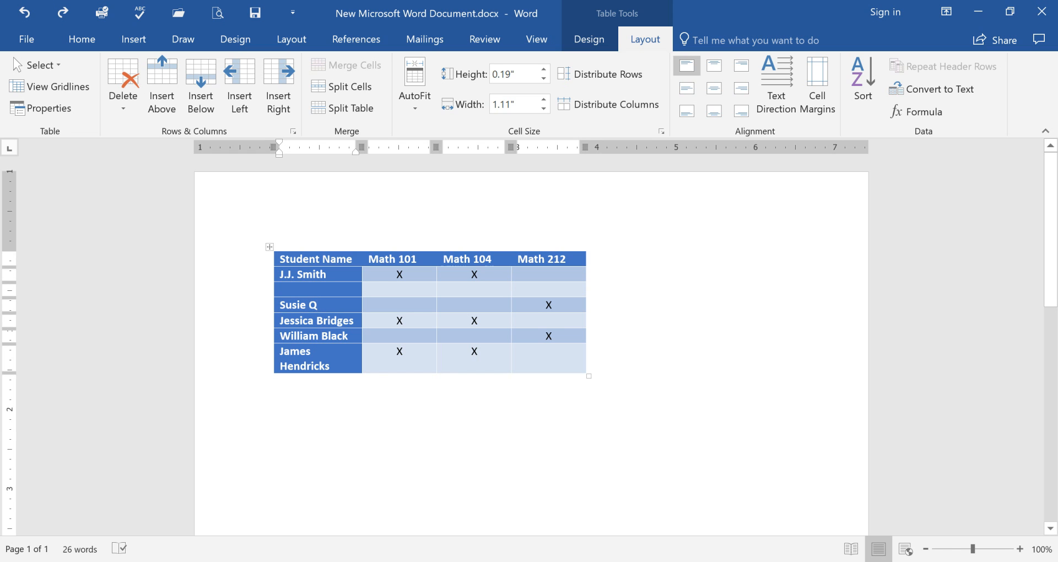
left_click_drag(356, 321, 298, 306)
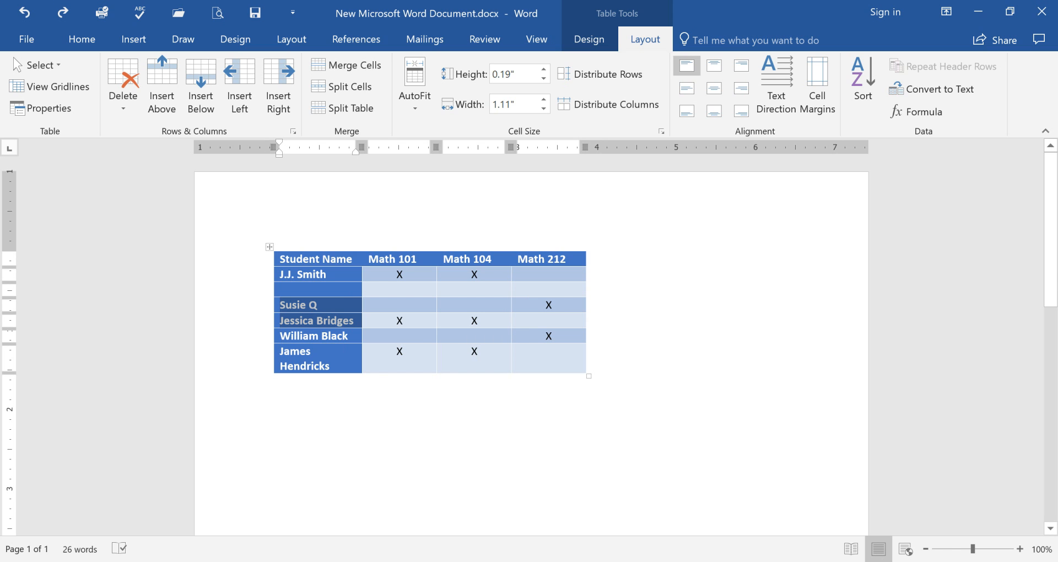
left_click(354, 321)
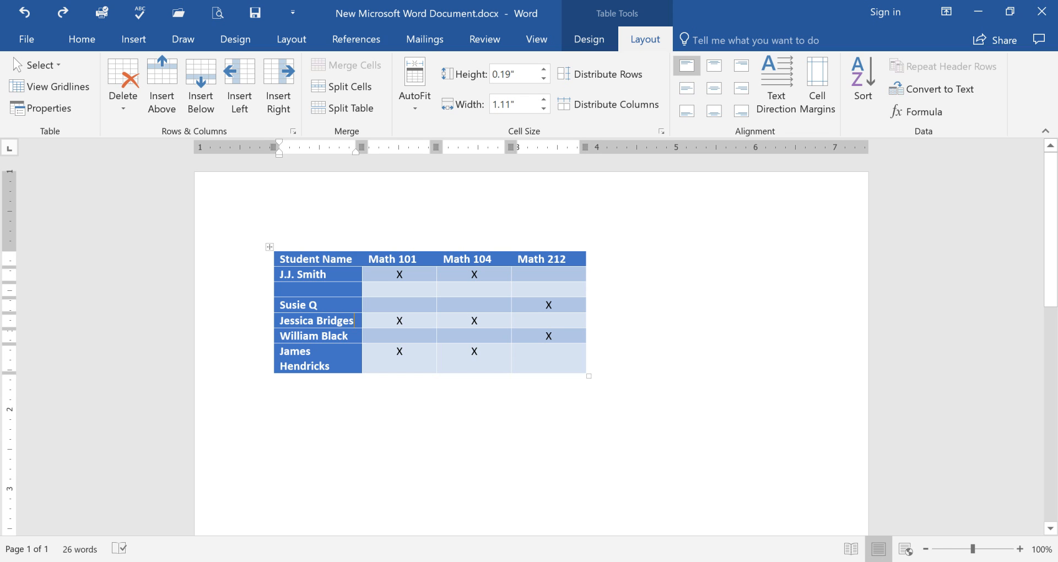
Step: Split the first student's name cell, directly below the header row, into 1 column and 2 rows
left_click_drag(279, 274, 327, 274)
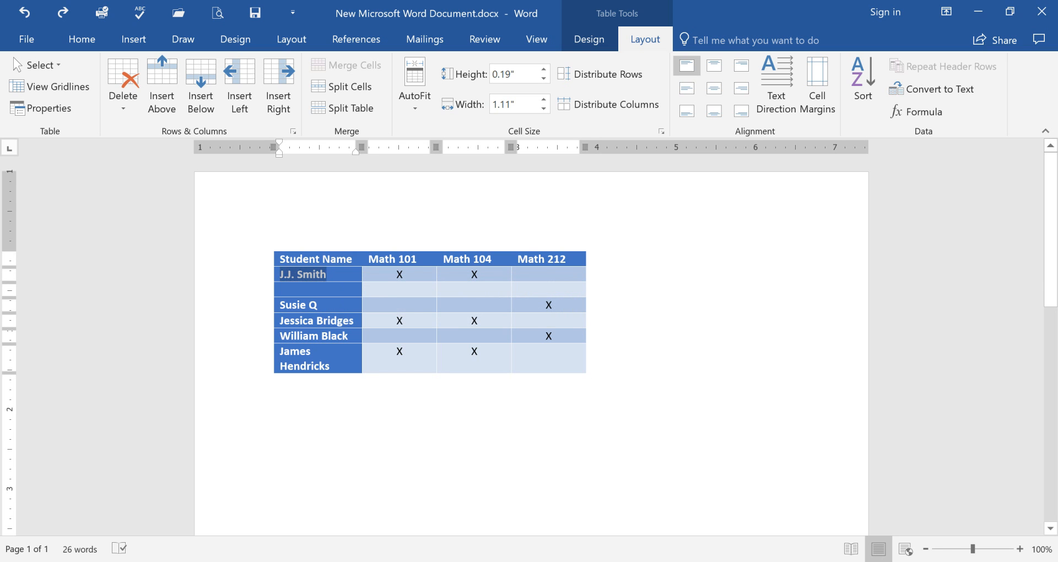
left_click(347, 86)
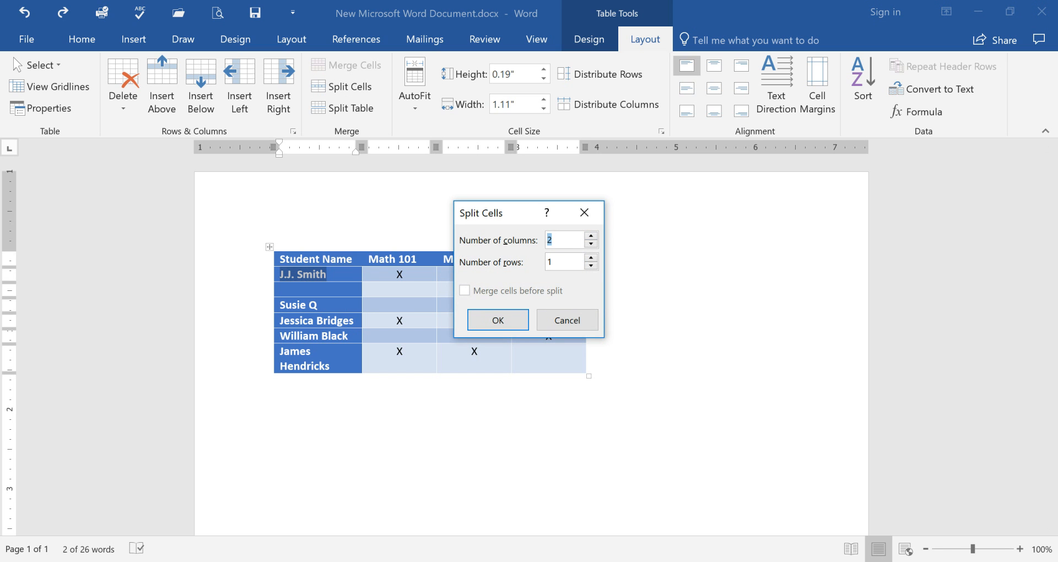
type("1")
key("BackSpace")
type("2")
key("Return")
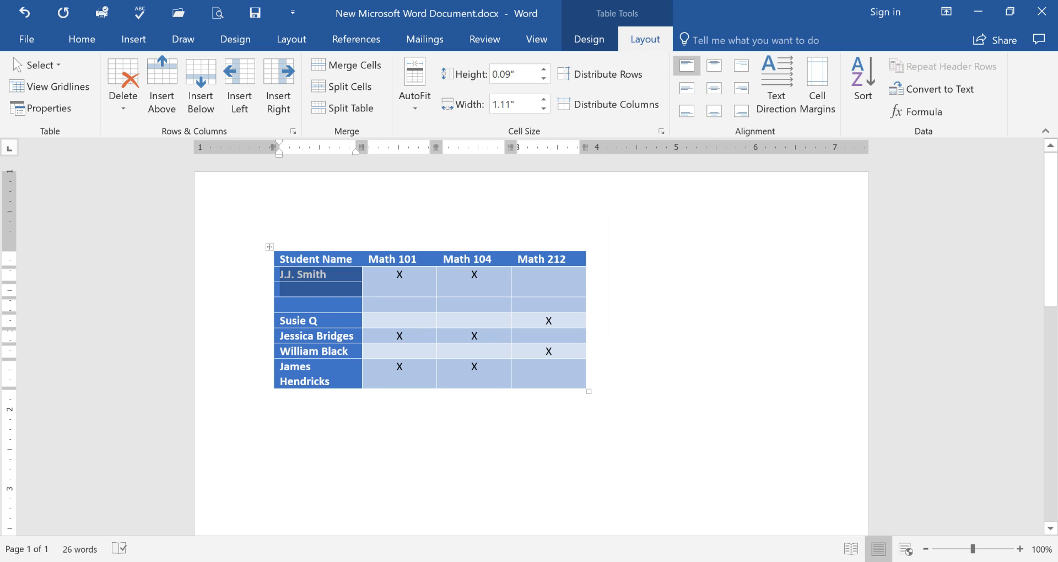
Step: Enter "test" in the new lower cell under the first student's name
left_click(281, 290)
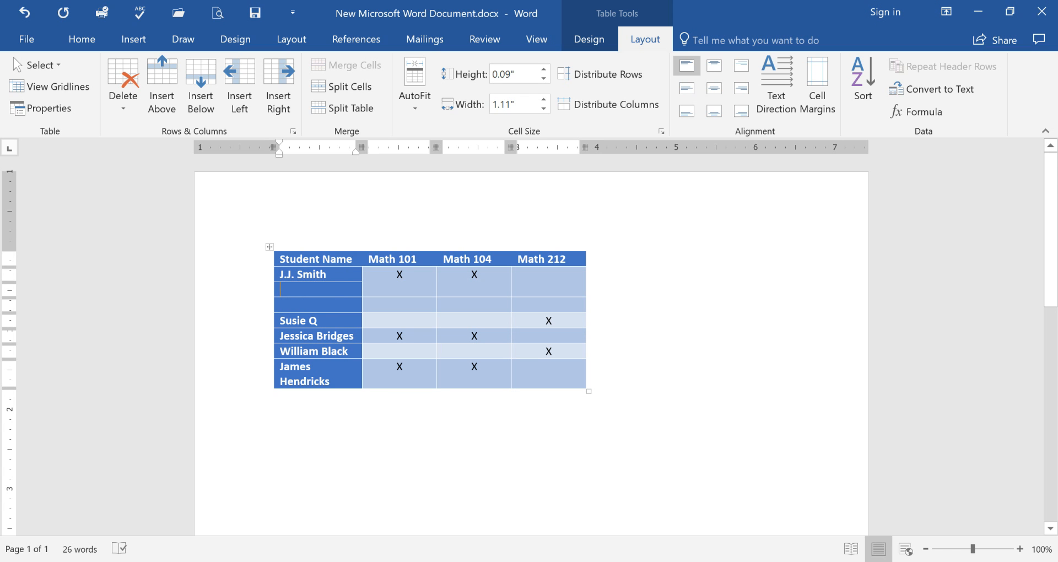
type("test")
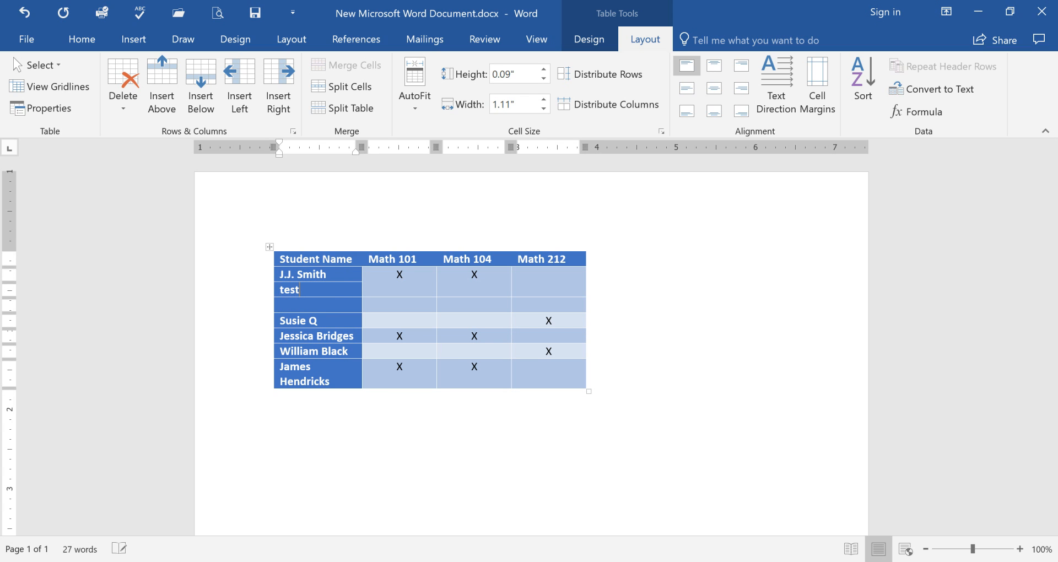
left_click(403, 275)
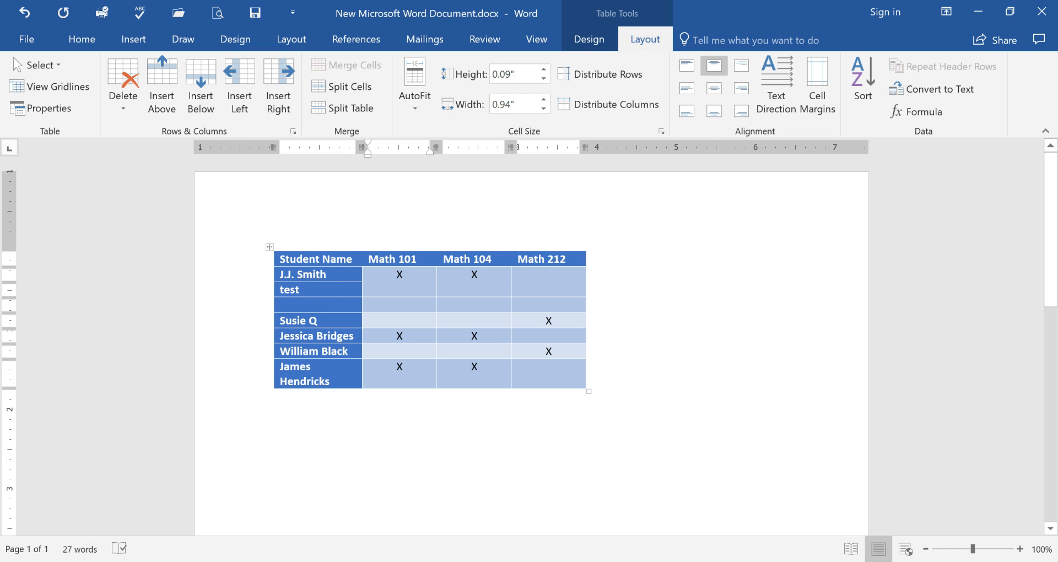